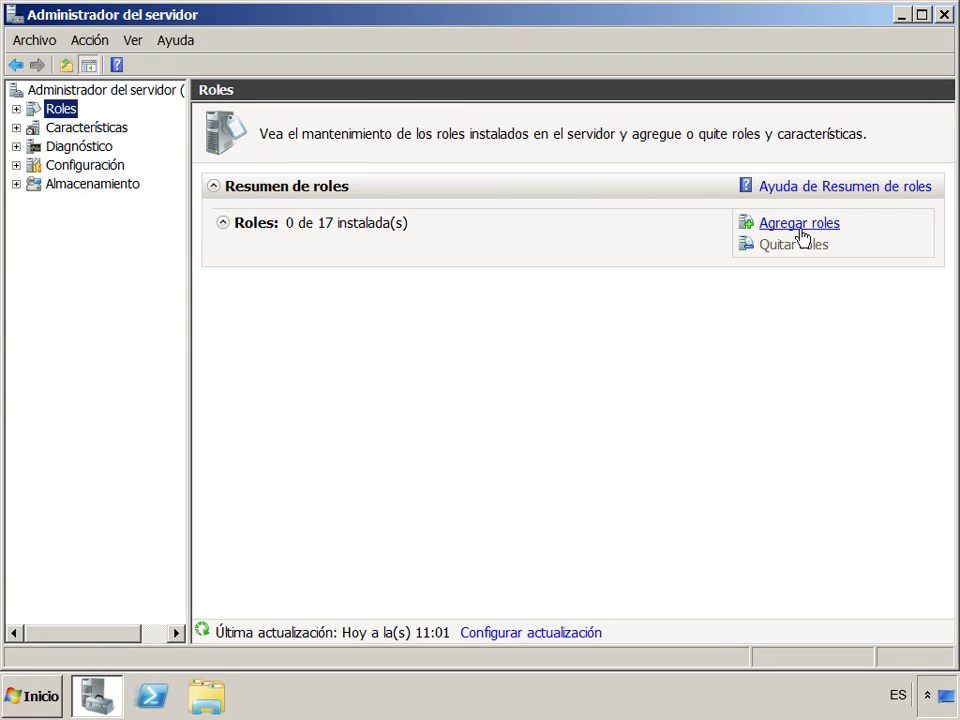
# - Start adding a server role and select Servicios de dominio de Active Directory with its required .NET Framework 3.5.1 features
pyautogui.click(799, 226)
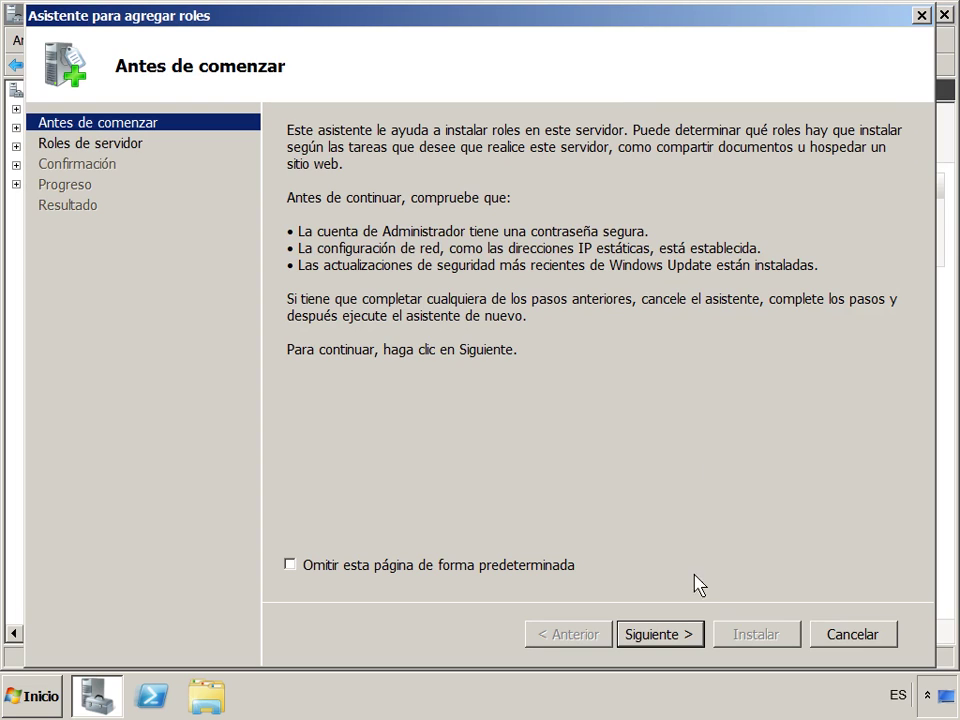
pyautogui.click(696, 638)
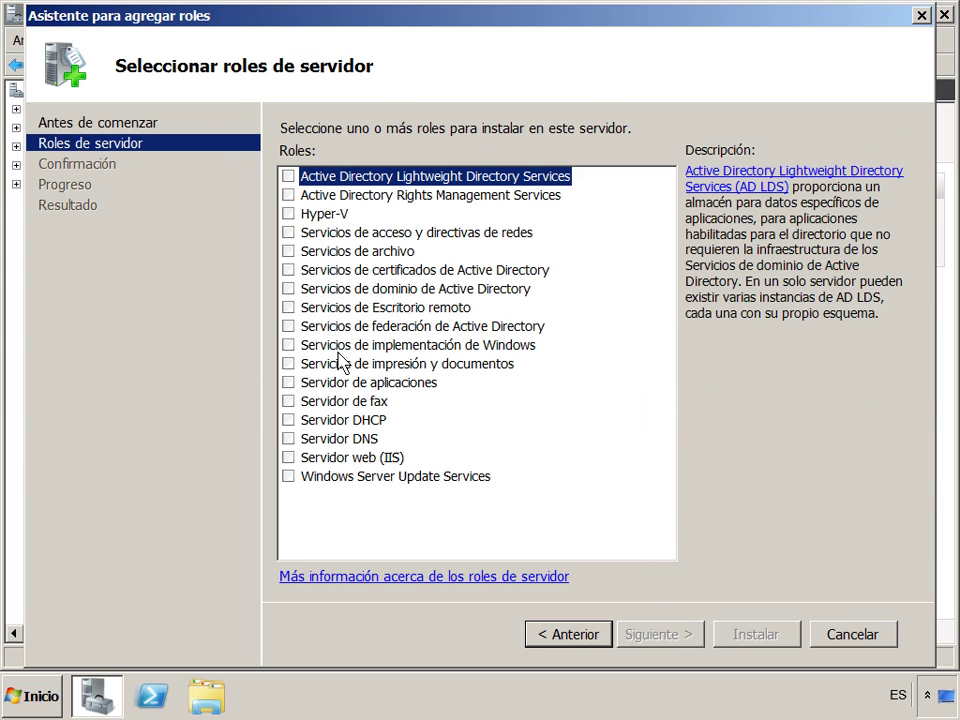
pyautogui.click(289, 289)
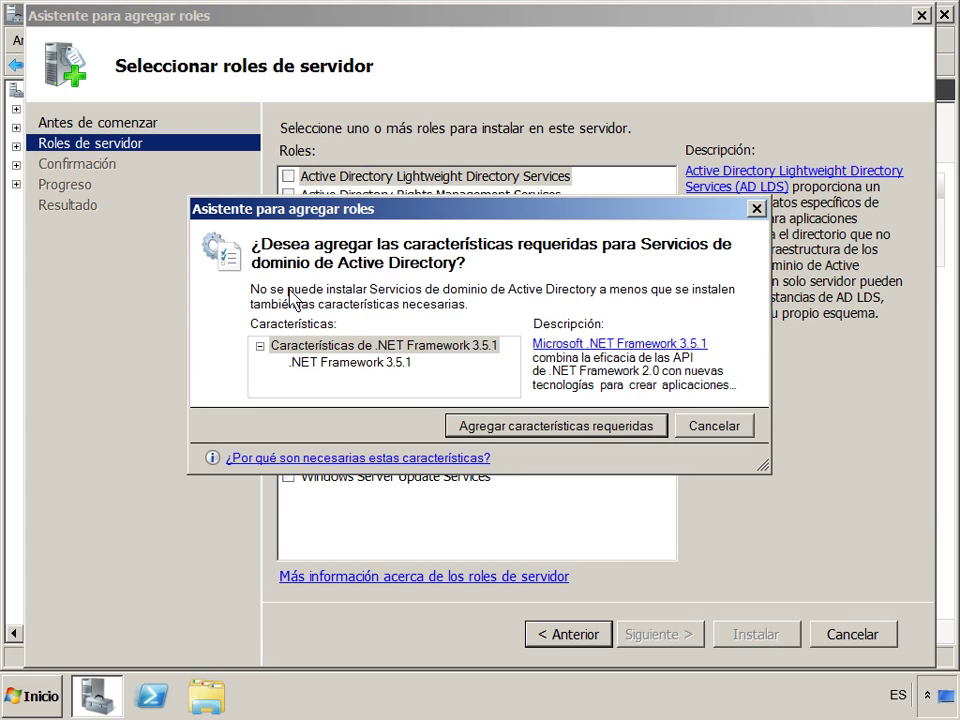
pyautogui.click(617, 430)
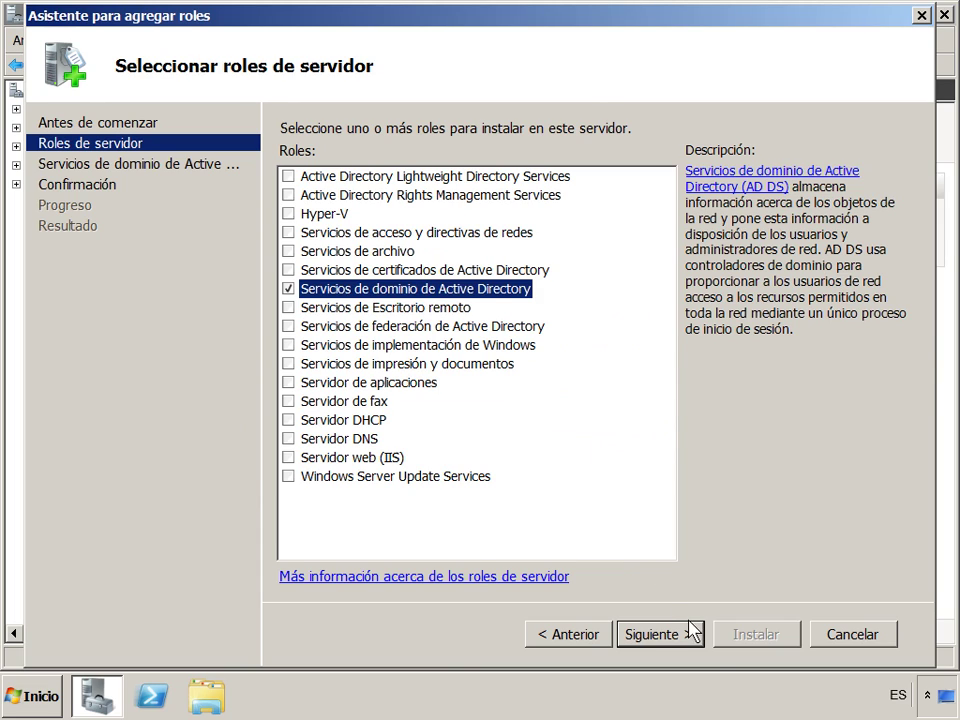
# - Install the selected Active Directory role, then close the role wizard and Server Manager
pyautogui.click(698, 636)
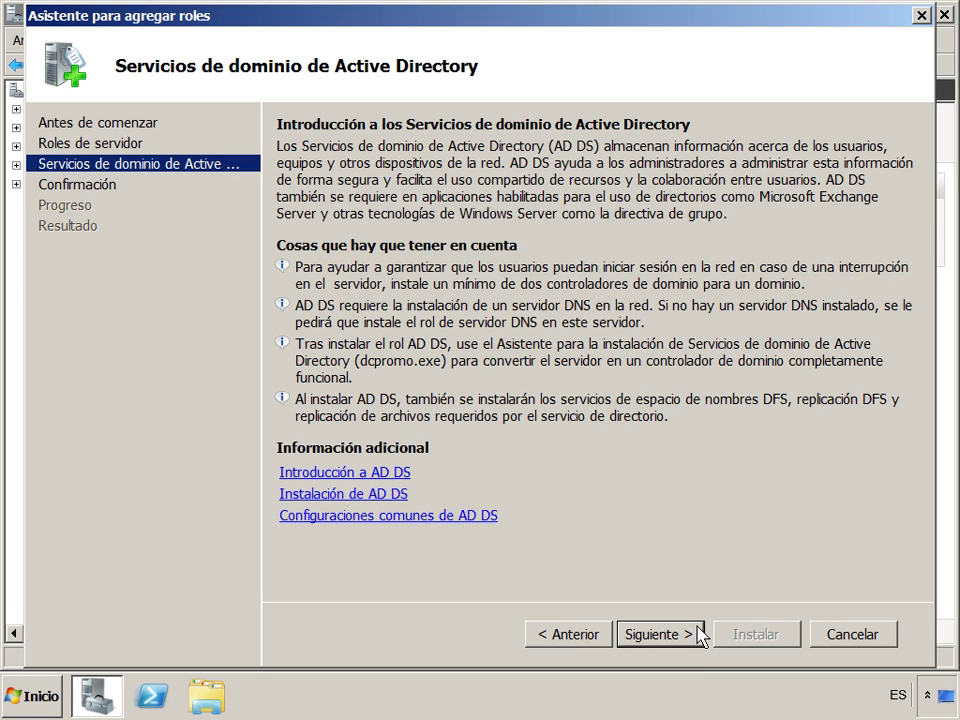
pyautogui.click(699, 635)
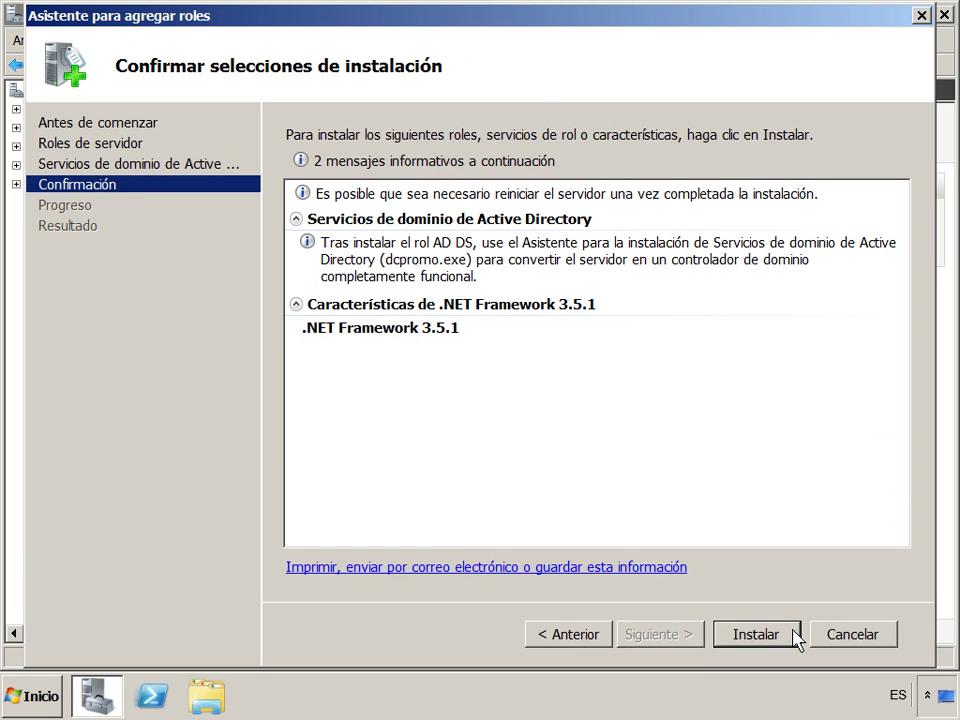
pyautogui.click(795, 636)
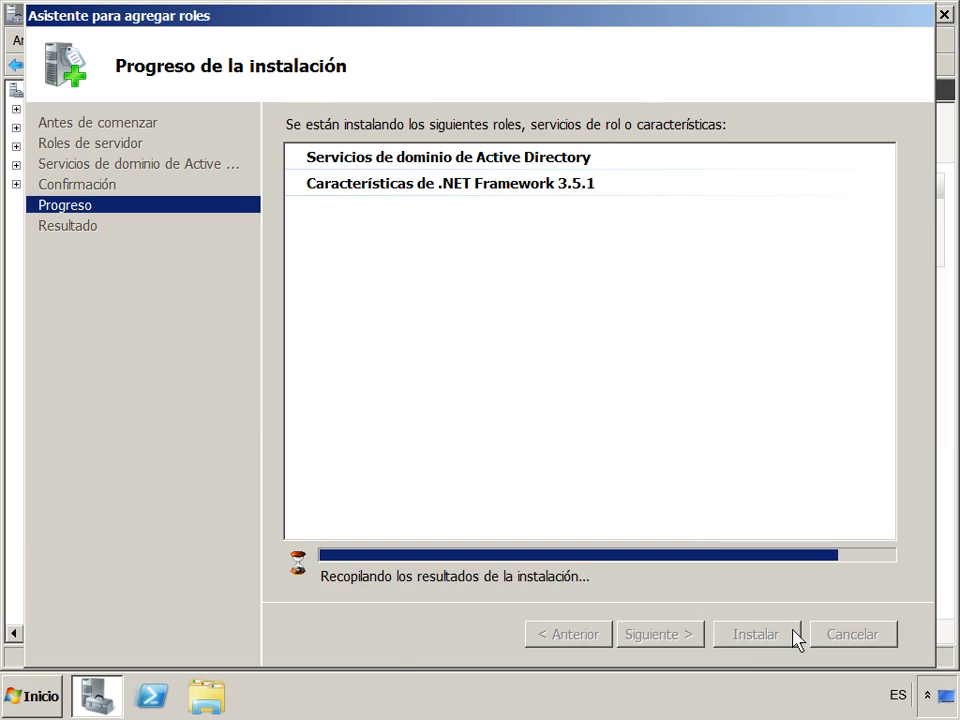
pyautogui.click(797, 638)
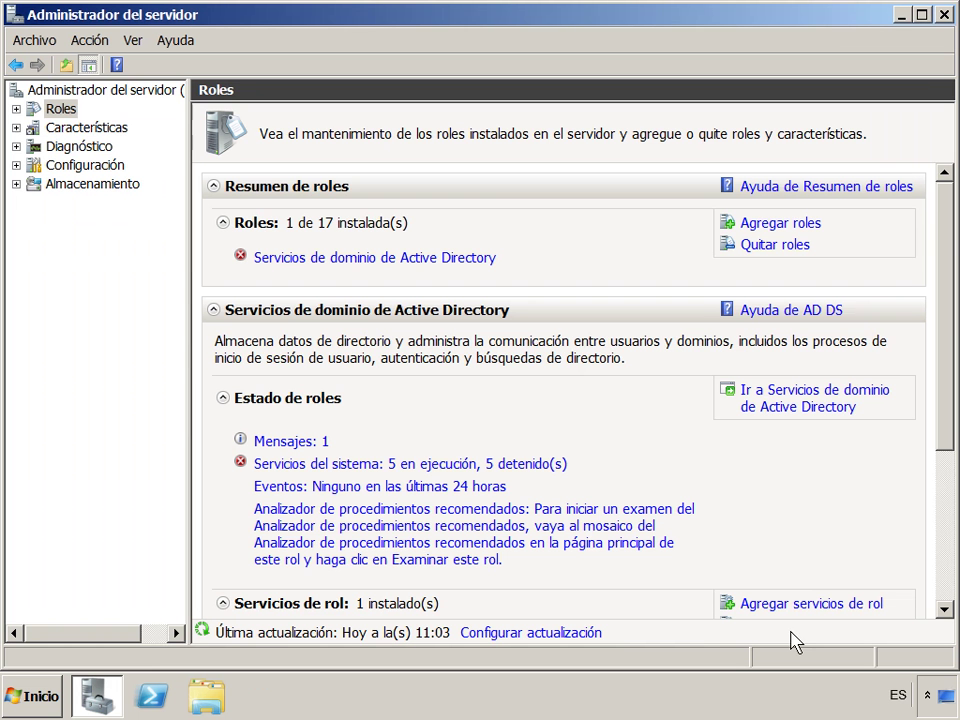
pyautogui.click(944, 14)
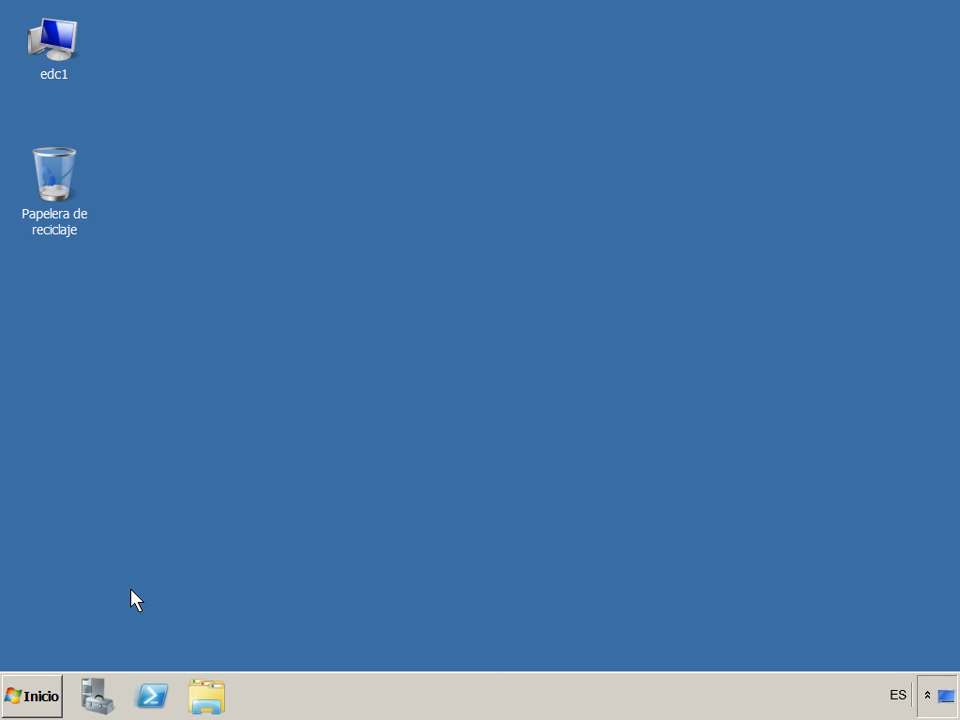
# - Launch dcpromo and proceed through the introduction and operating system compatibility pages without advanced mode
pyautogui.click(57, 689)
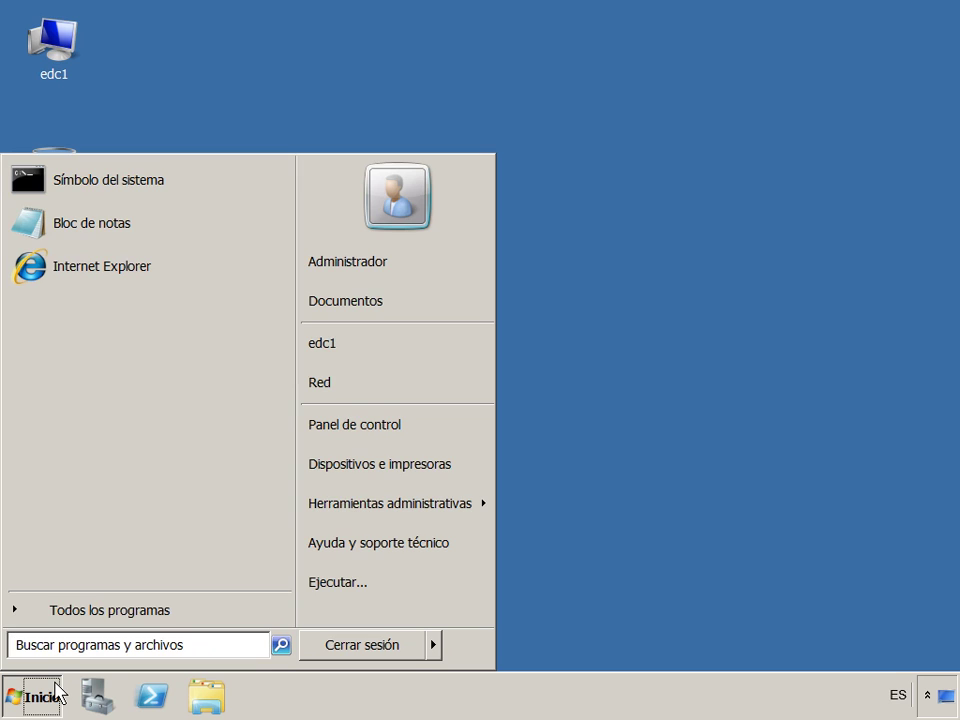
pyautogui.write('dcpromo')
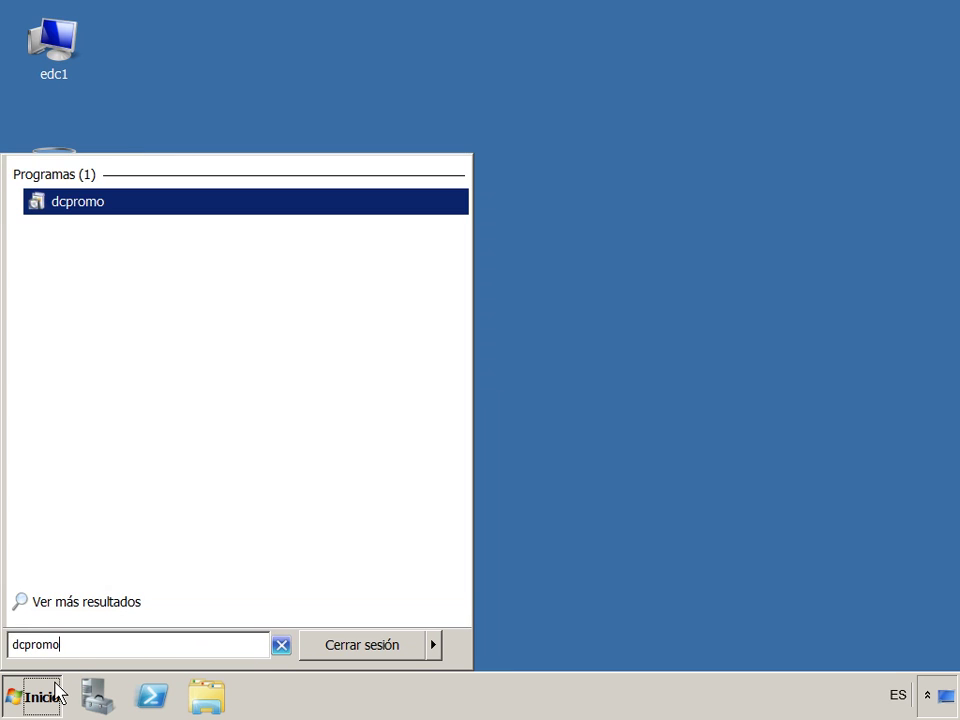
pyautogui.click(61, 203)
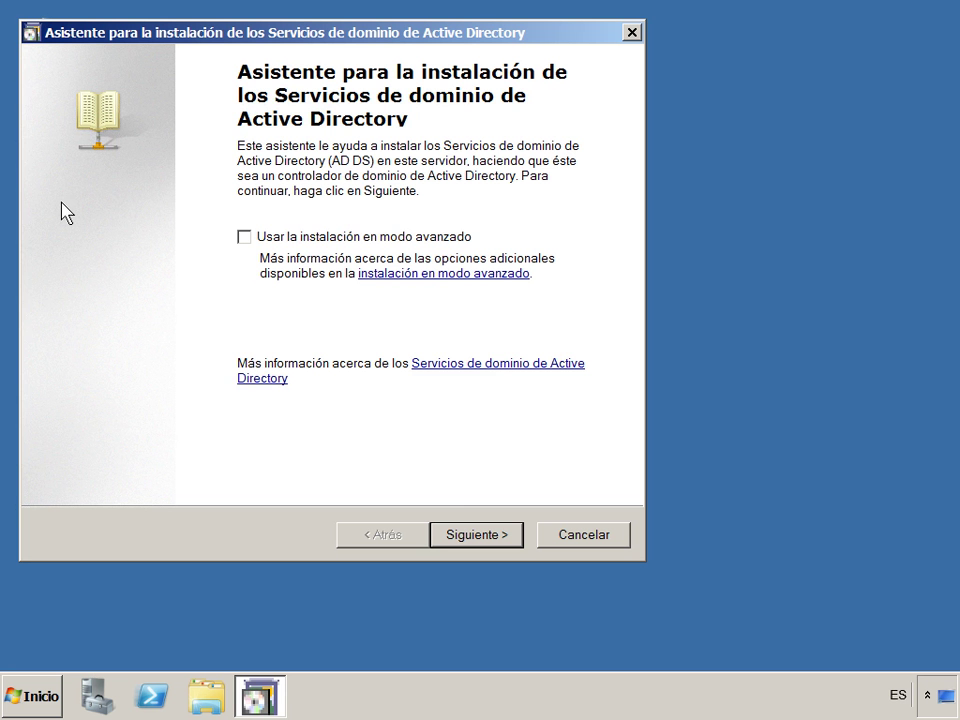
pyautogui.click(456, 536)
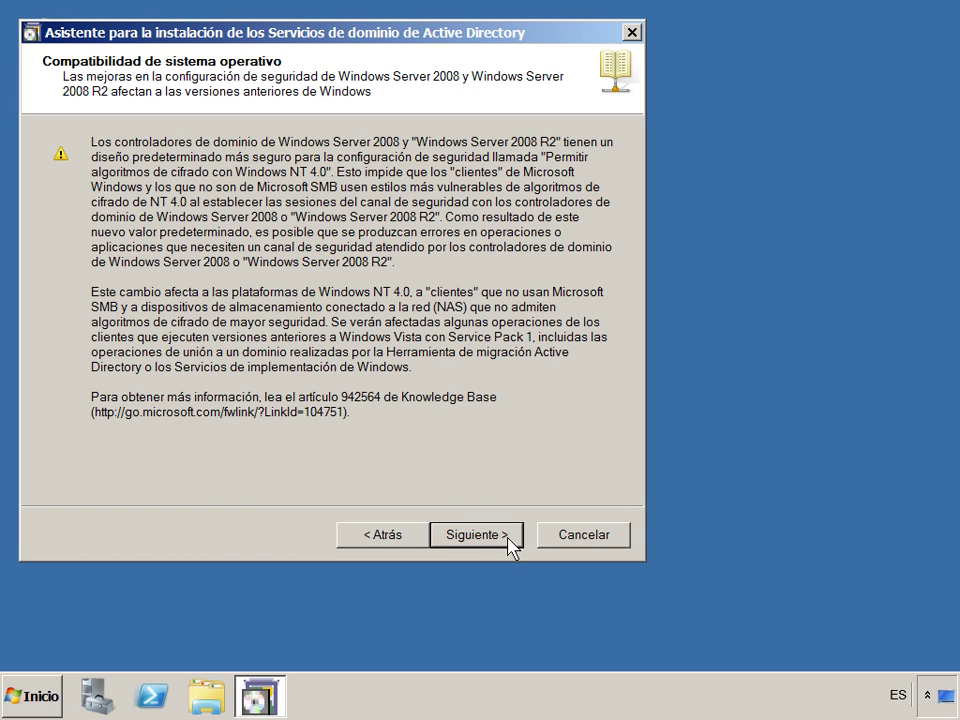
pyautogui.click(510, 545)
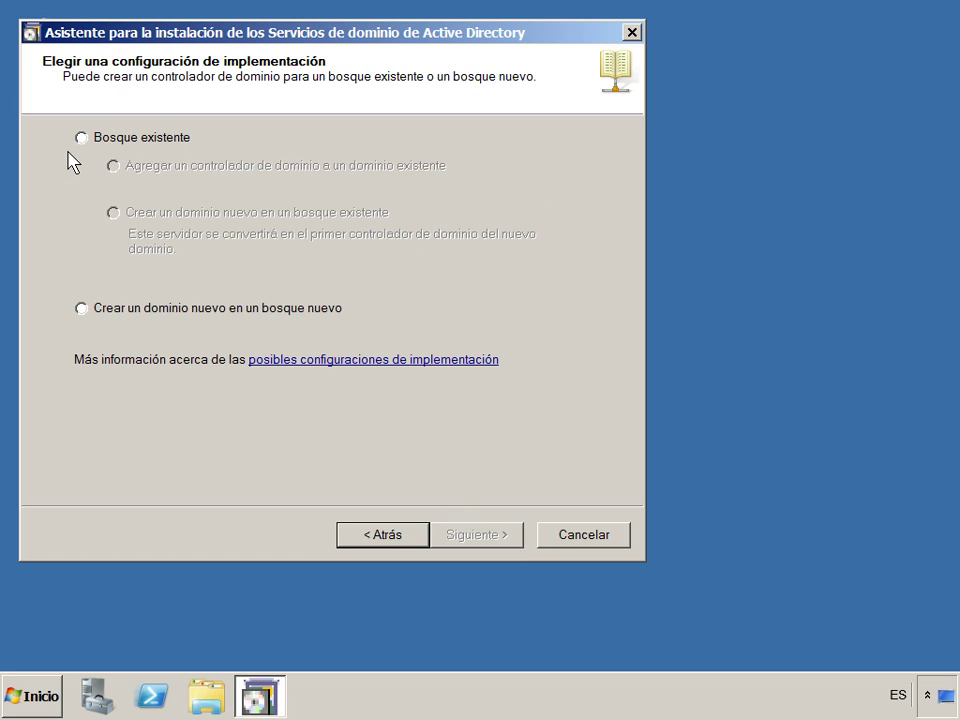
# - Choose to create a new domain in a new forest with the root domain FQDN eovic.csd
pyautogui.click(81, 309)
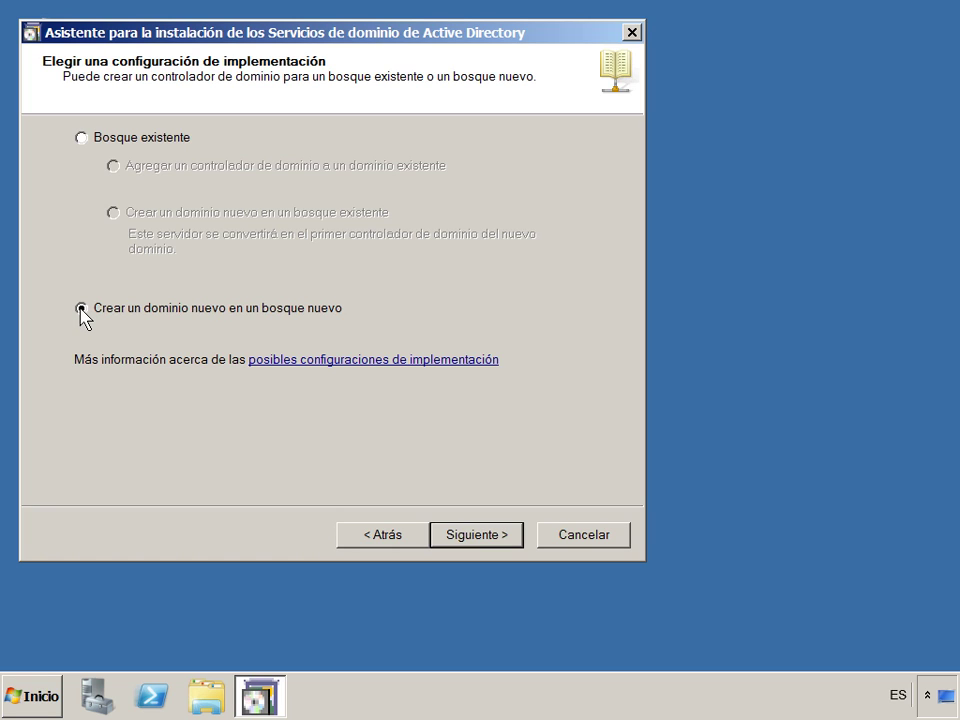
pyautogui.click(517, 547)
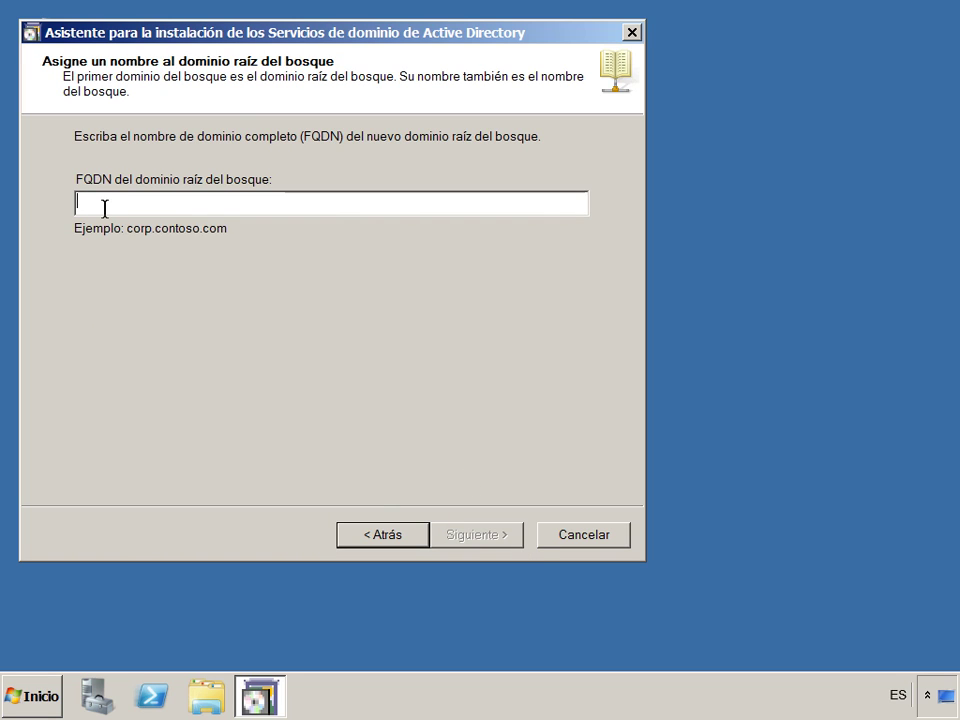
pyautogui.write('e')
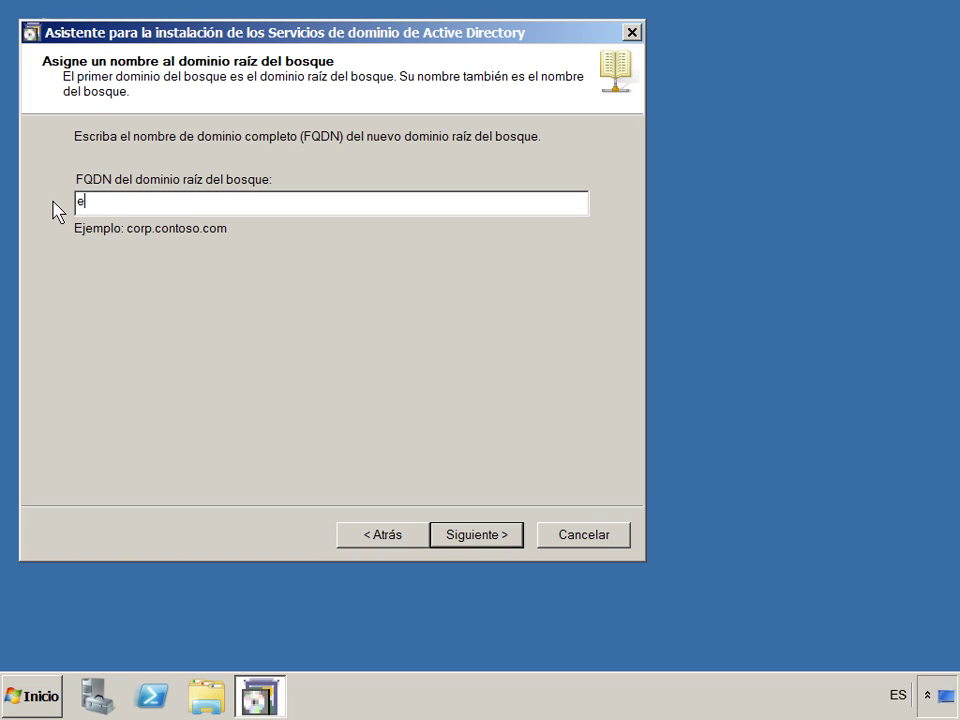
pyautogui.write('ovic.csd')
pyautogui.click(519, 540)
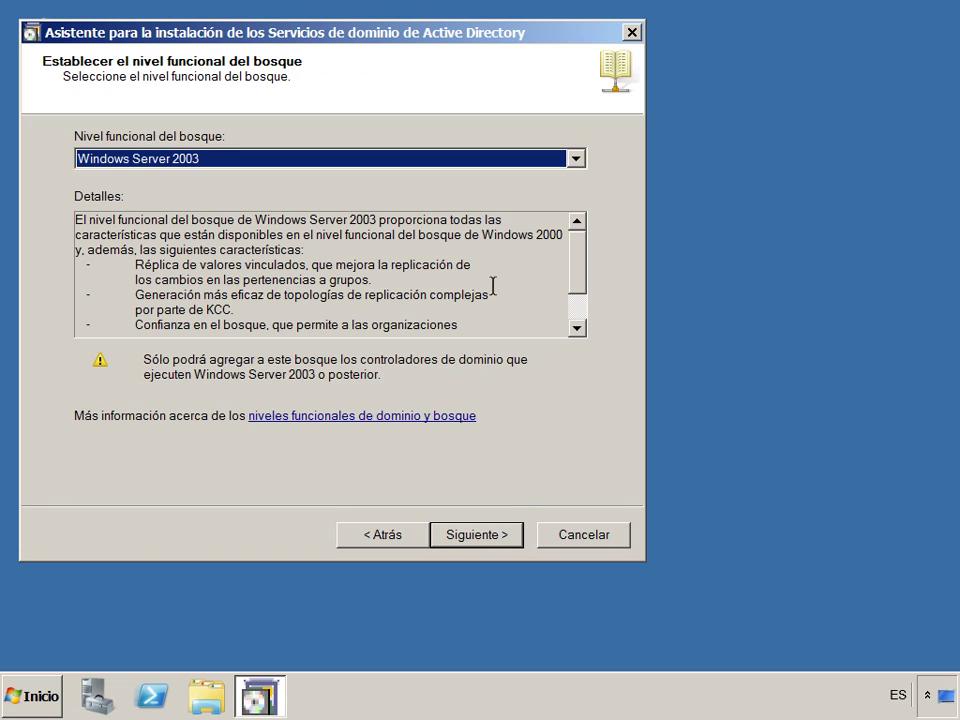
# - Set the forest functional level to Windows Server 2008 R2
pyautogui.click(579, 159)
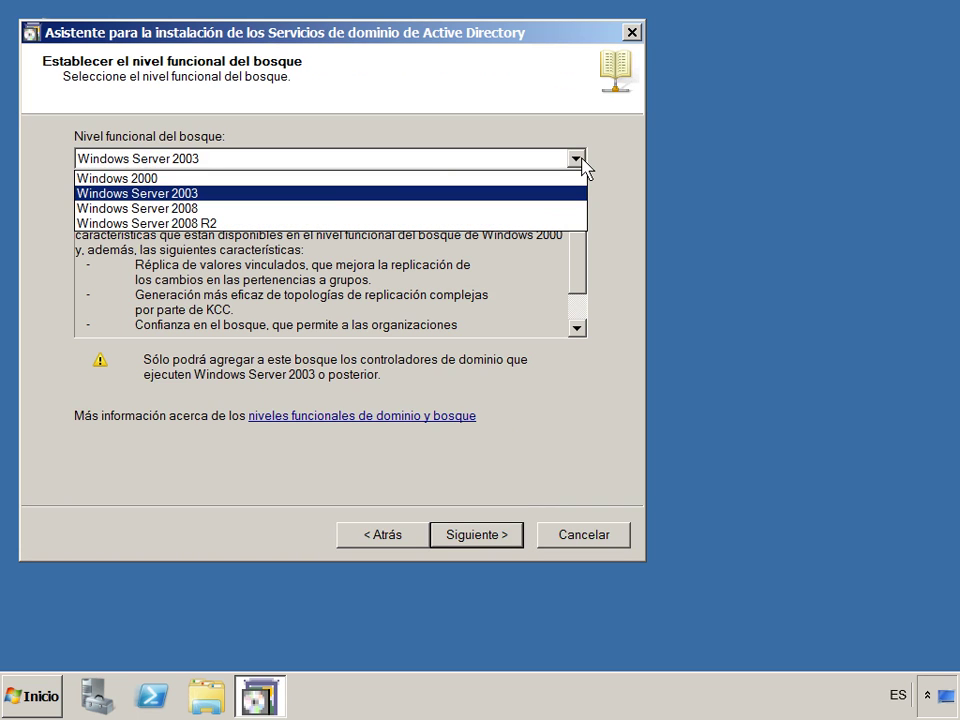
pyautogui.click(251, 231)
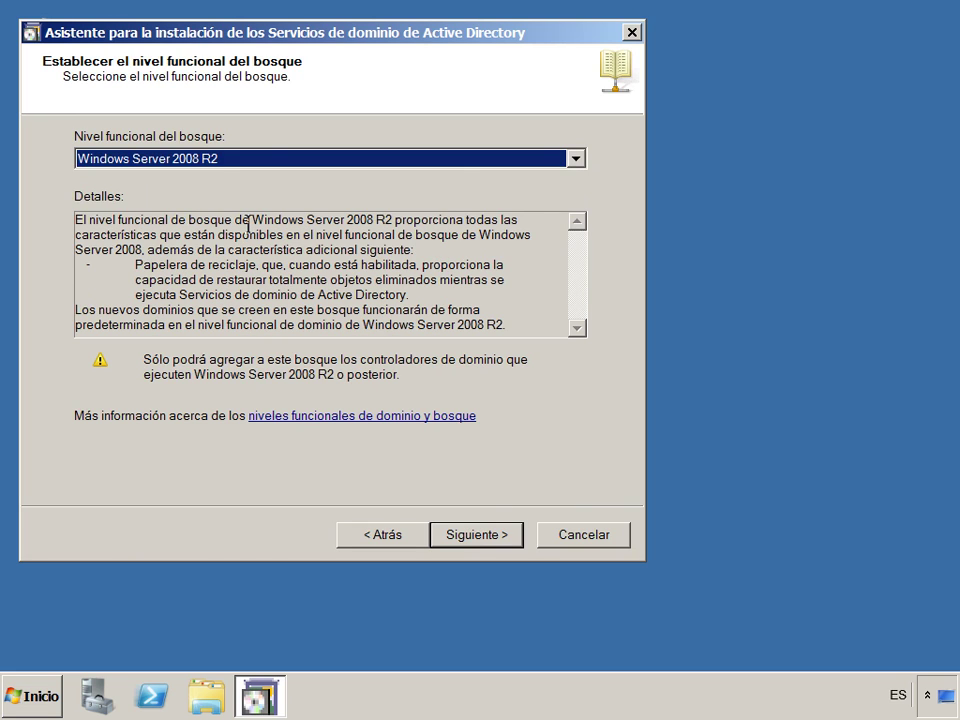
pyautogui.click(514, 539)
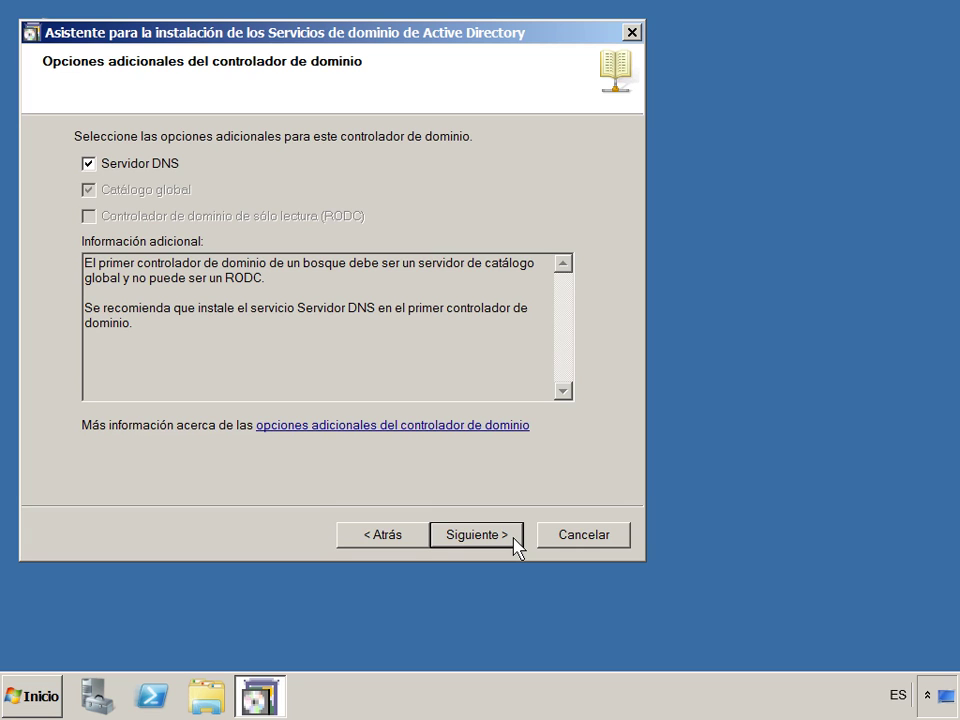
# - Keep the DNS server option, continue without DNS delegation, and accept the default database, log and SYSVOL folders
pyautogui.click(447, 545)
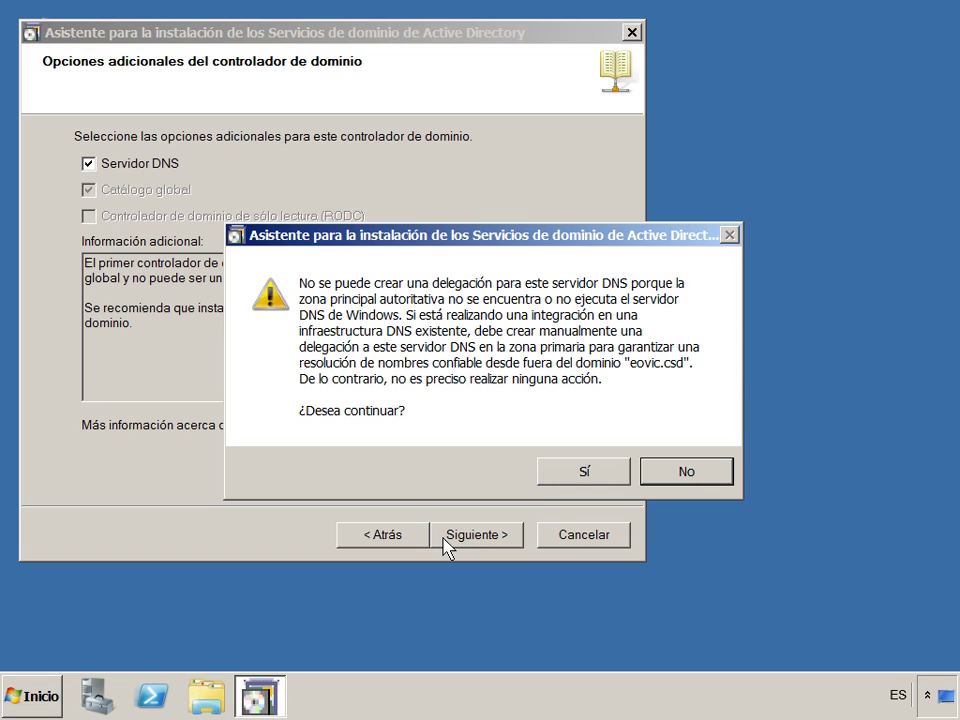
pyautogui.click(558, 487)
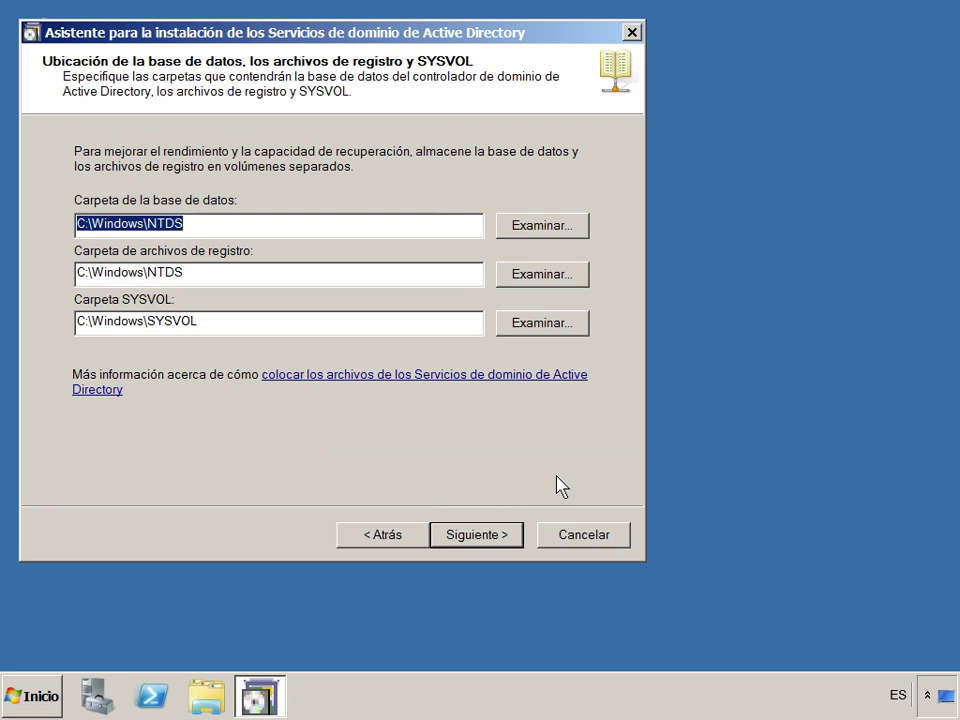
pyautogui.click(515, 541)
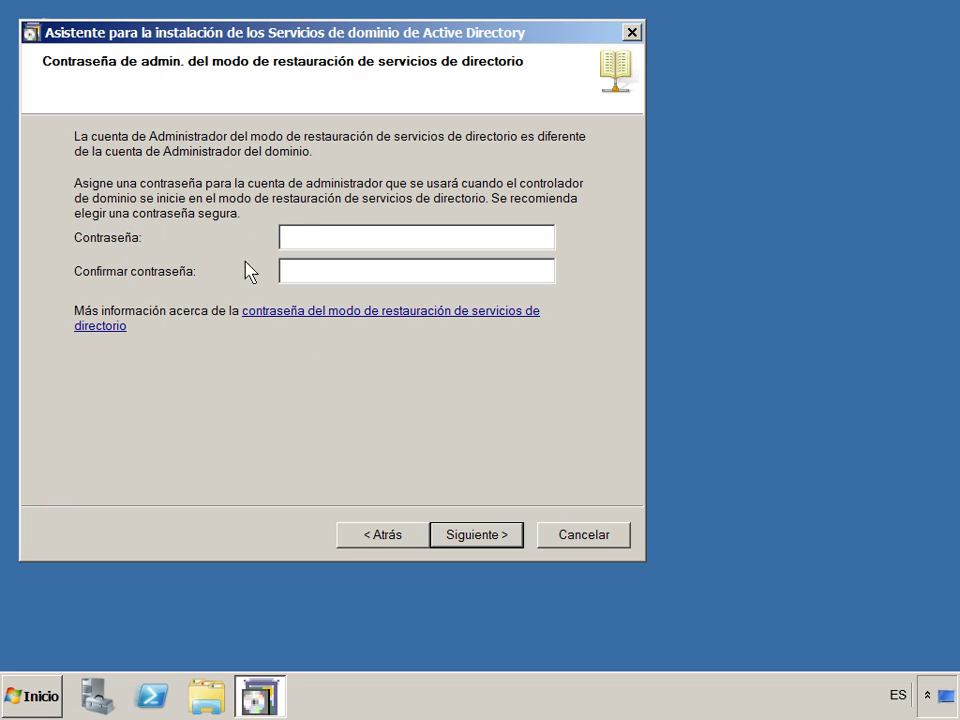
# - Enter and confirm the Directory Services Restore Mode administrator password
pyautogui.write('*********')
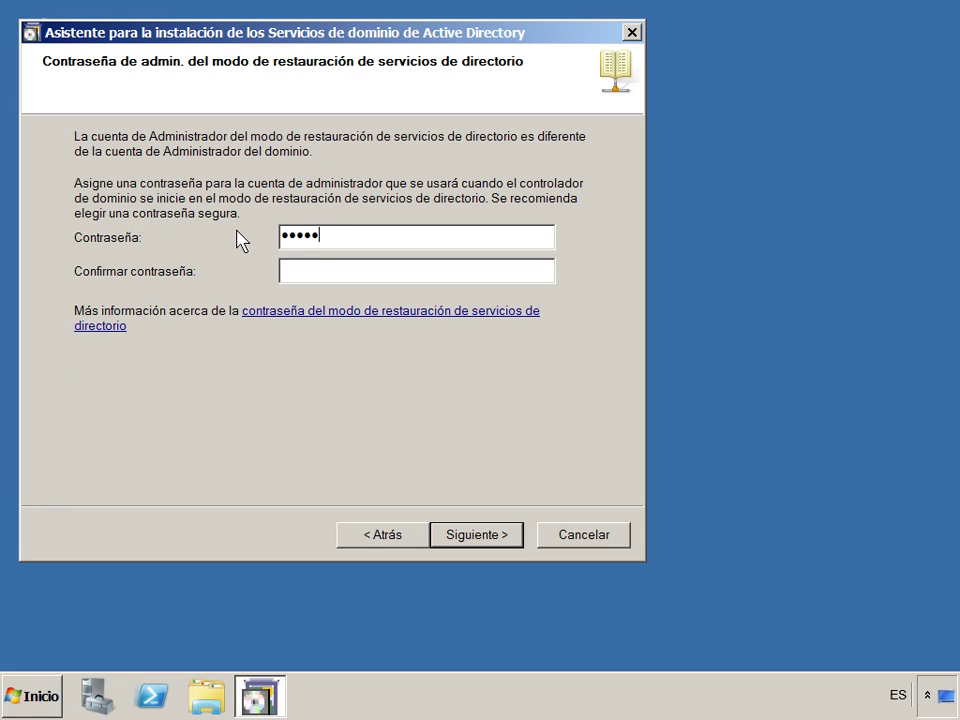
pyautogui.press('Tab')
pyautogui.write('*********')
pyautogui.click(508, 546)
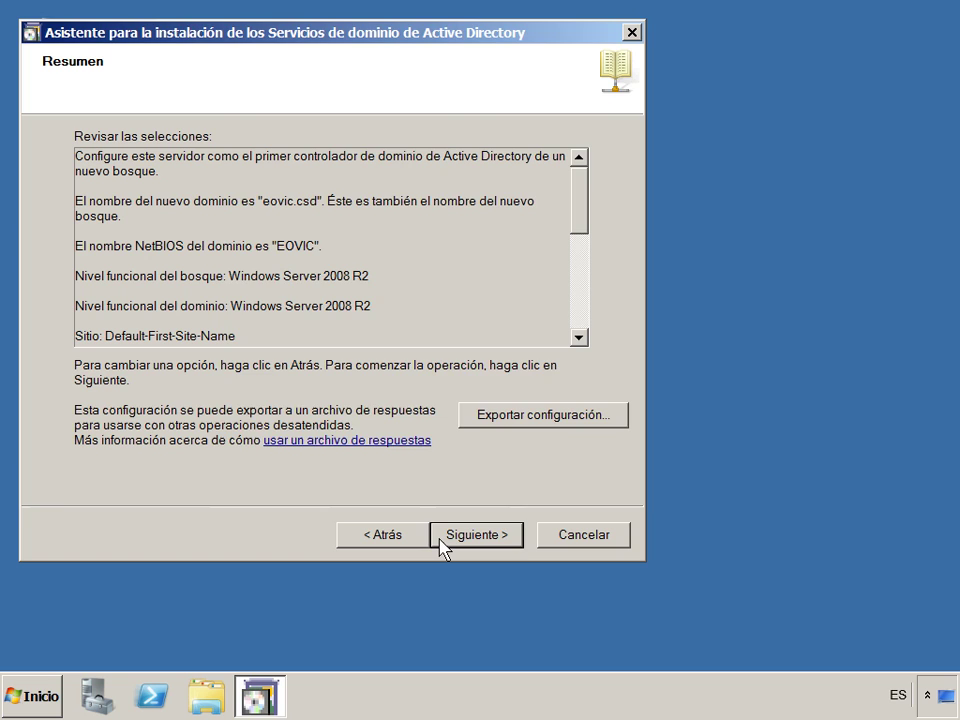
# - Run the domain controller installation with the summarized selections, finish the wizard, and restart the server to its sign-in screen
pyautogui.click(470, 535)
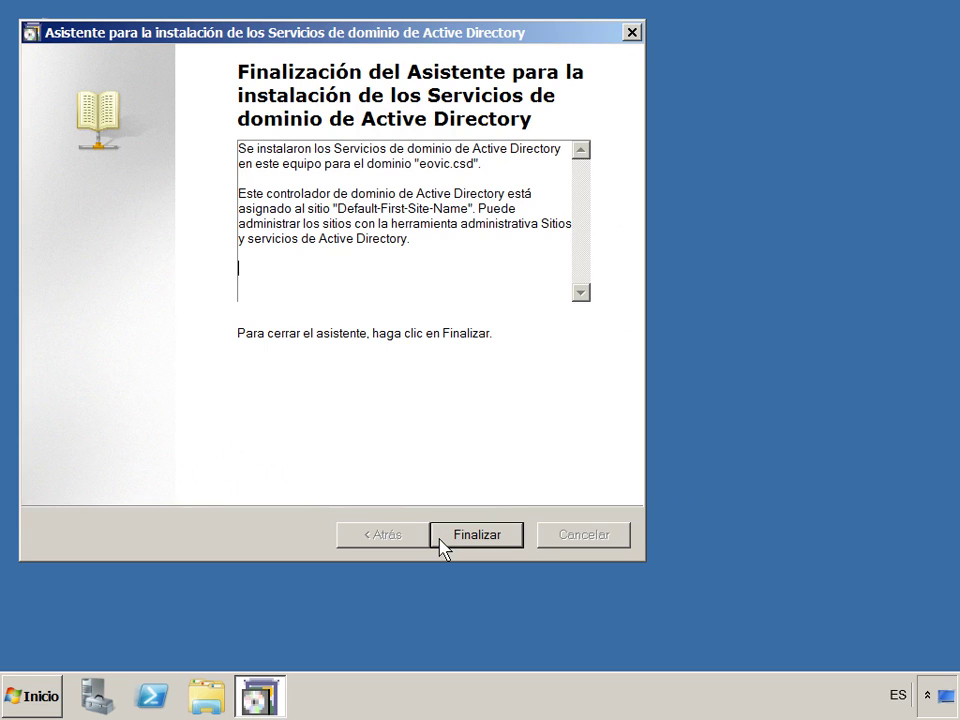
pyautogui.click(516, 547)
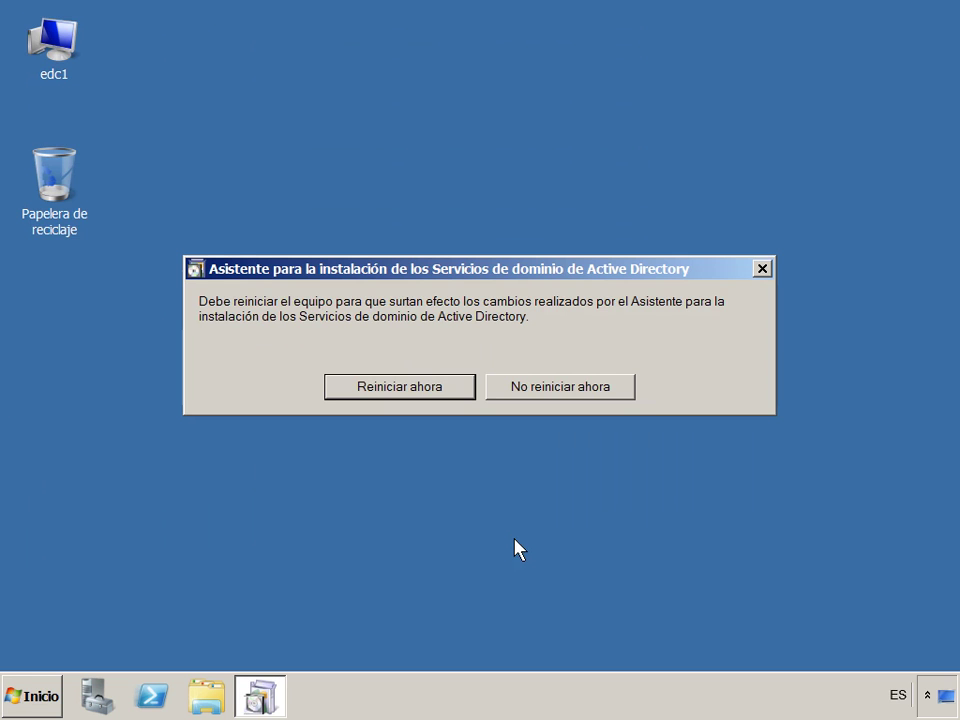
pyautogui.click(462, 387)
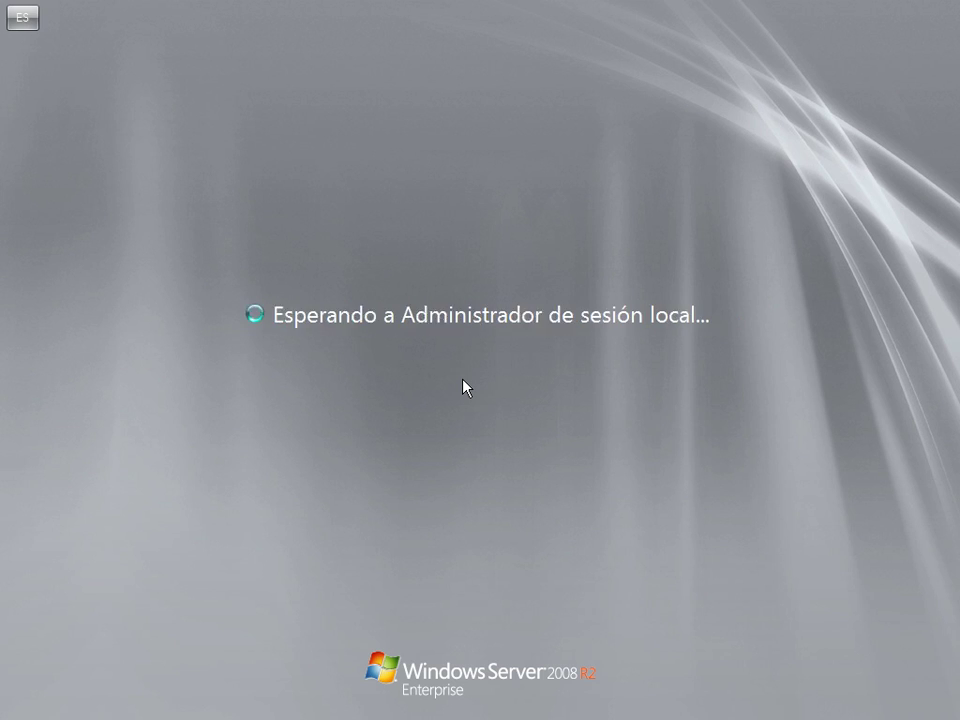
pyautogui.hotkey('ctrl', 'alt', 'Delete')
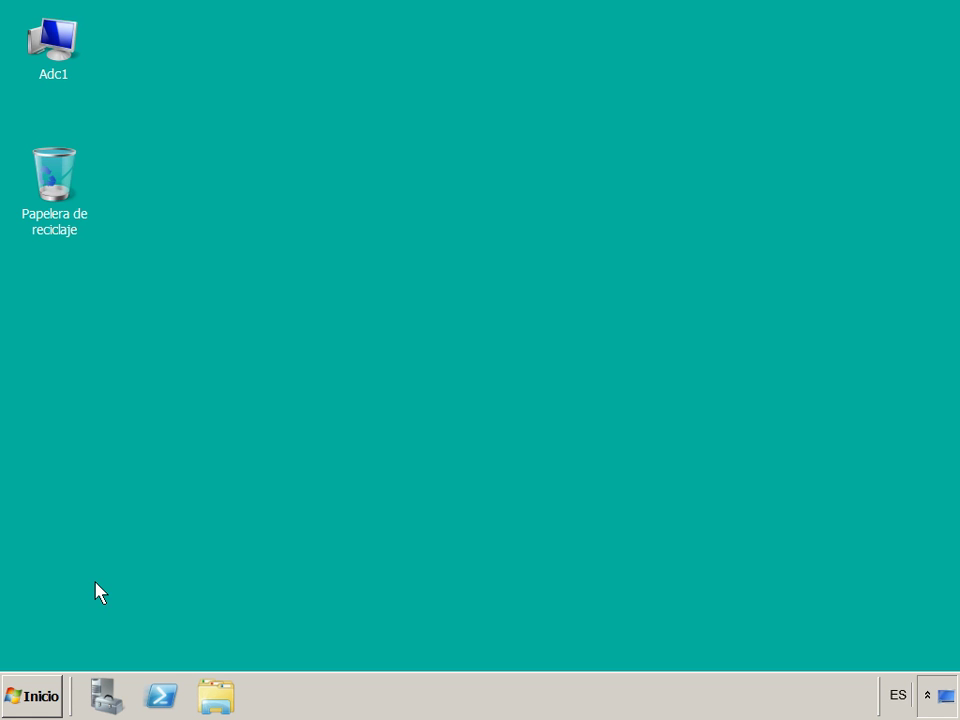
# - On server Adc1, run dcpromo and advance to the deployment configuration choice
pyautogui.click(46, 707)
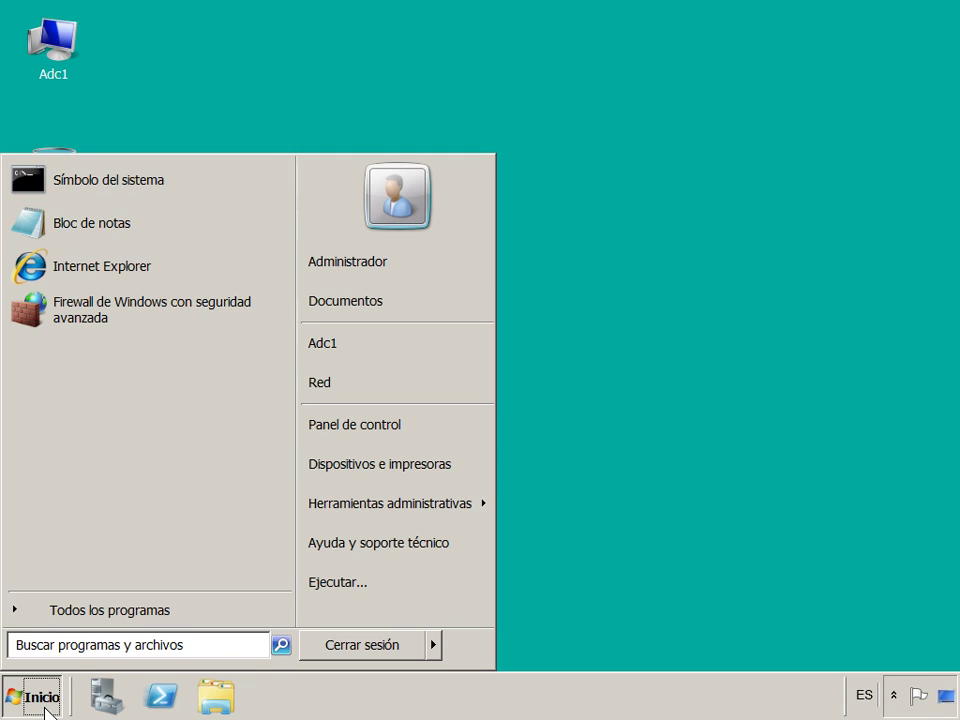
pyautogui.write('dcpromo')
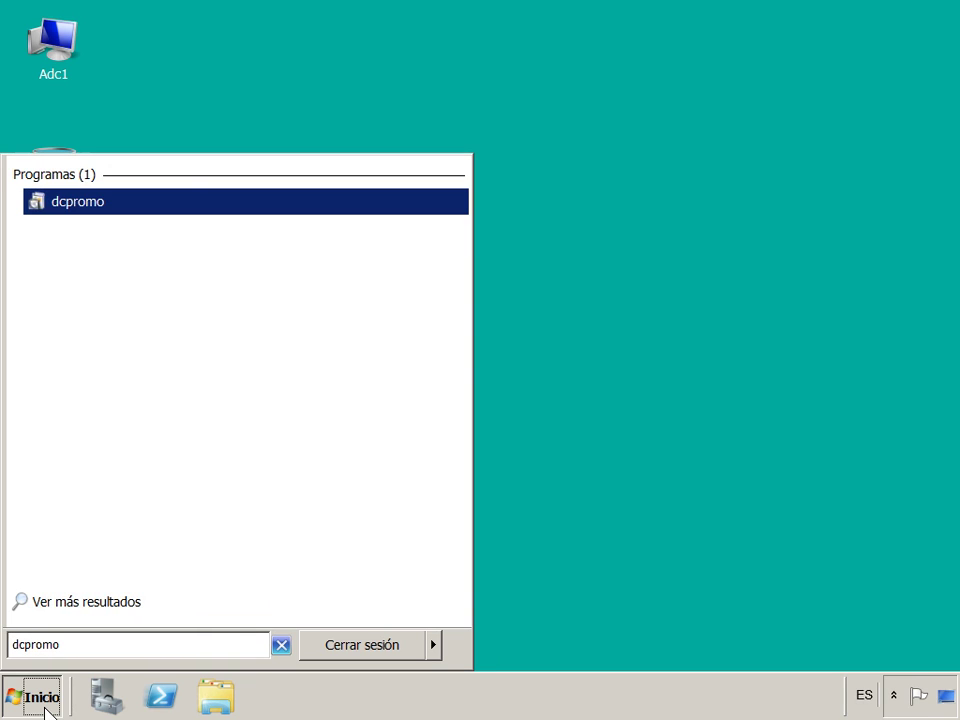
pyautogui.click(65, 208)
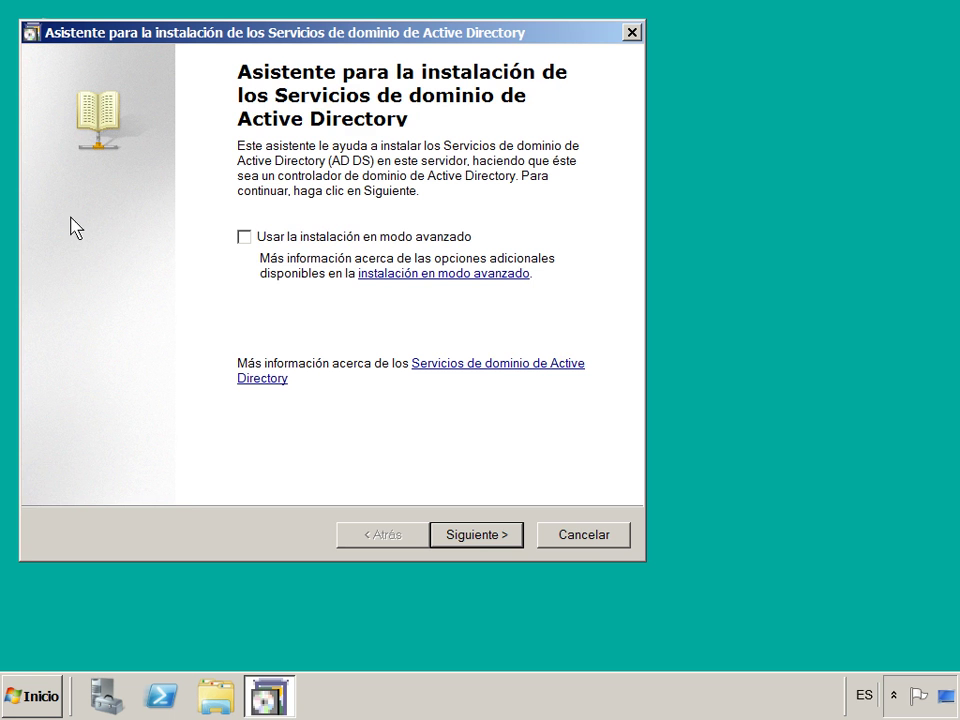
pyautogui.click(506, 545)
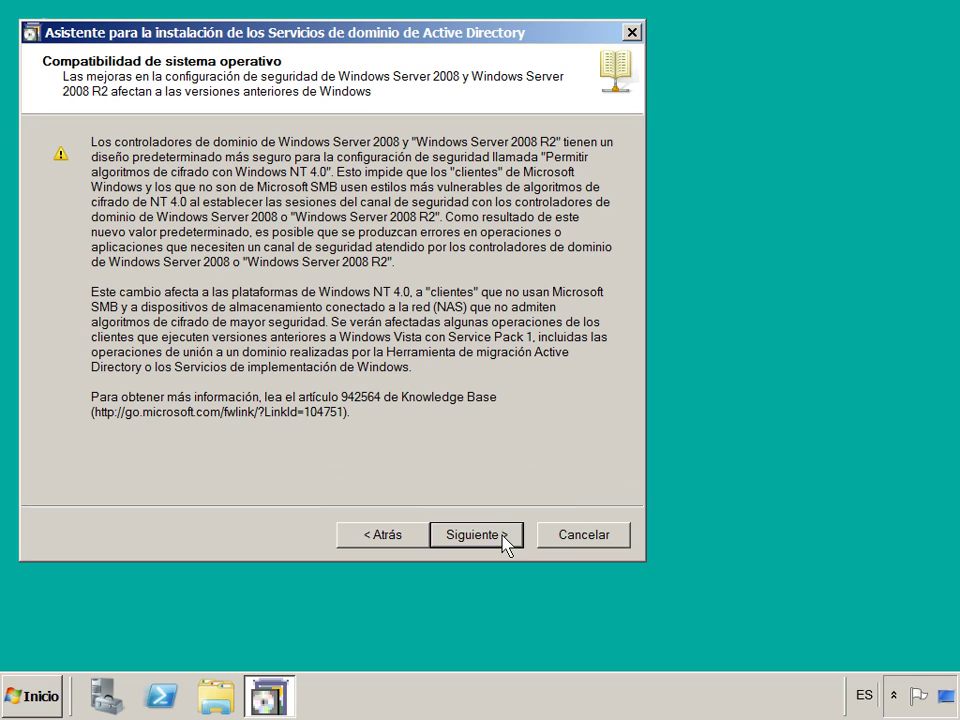
pyautogui.click(445, 549)
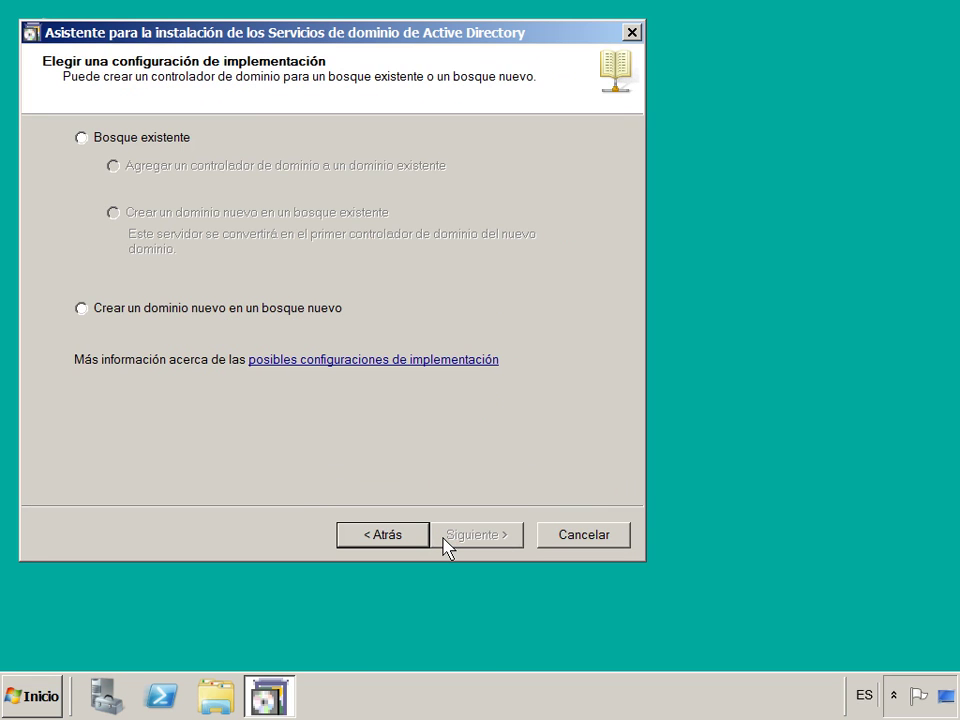
# - Choose to create a new domain in an existing forest and continue to the network credentials
pyautogui.click(79, 140)
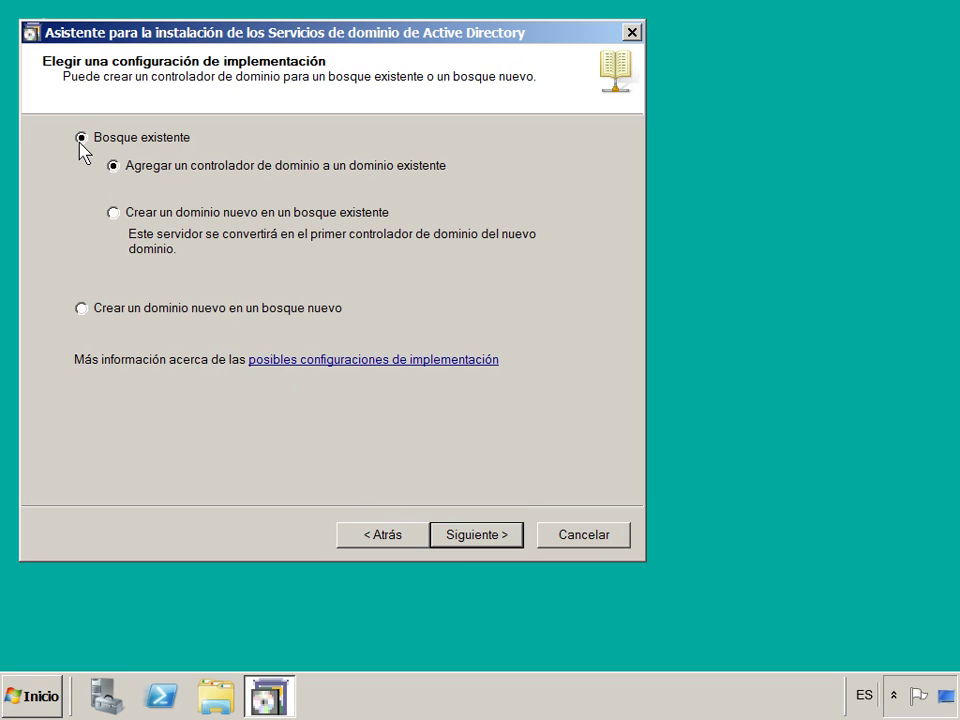
pyautogui.click(113, 213)
pyautogui.click(512, 543)
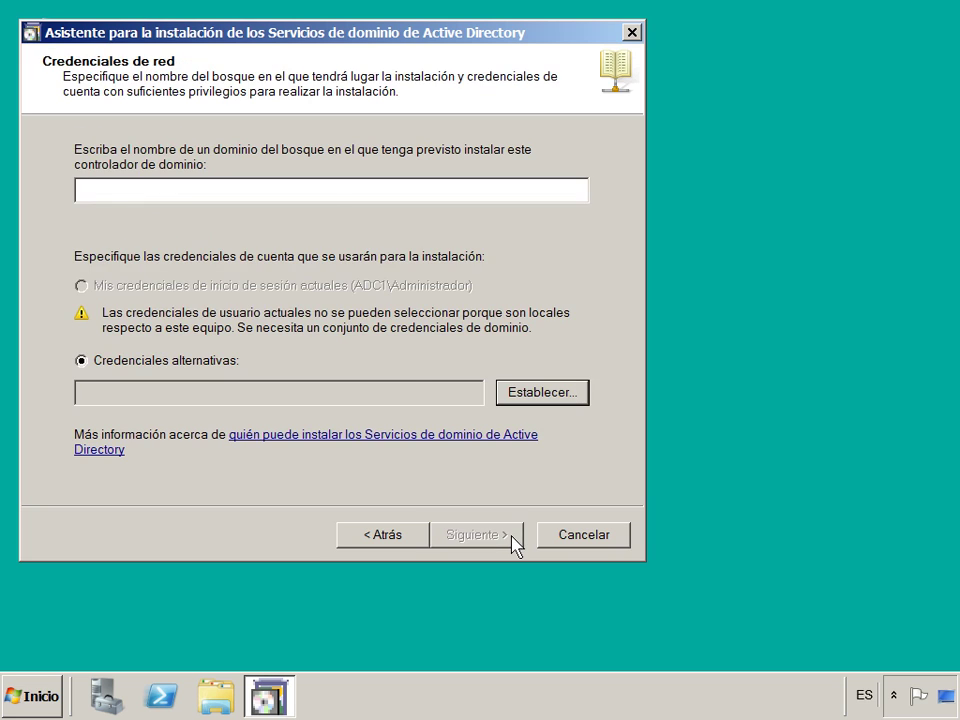
# - Specify eovic.csd as the forest's domain and supply its administrador account and password as the alternate installation credentials
pyautogui.click(315, 190)
pyautogui.write('eovic.csd')
pyautogui.click(566, 393)
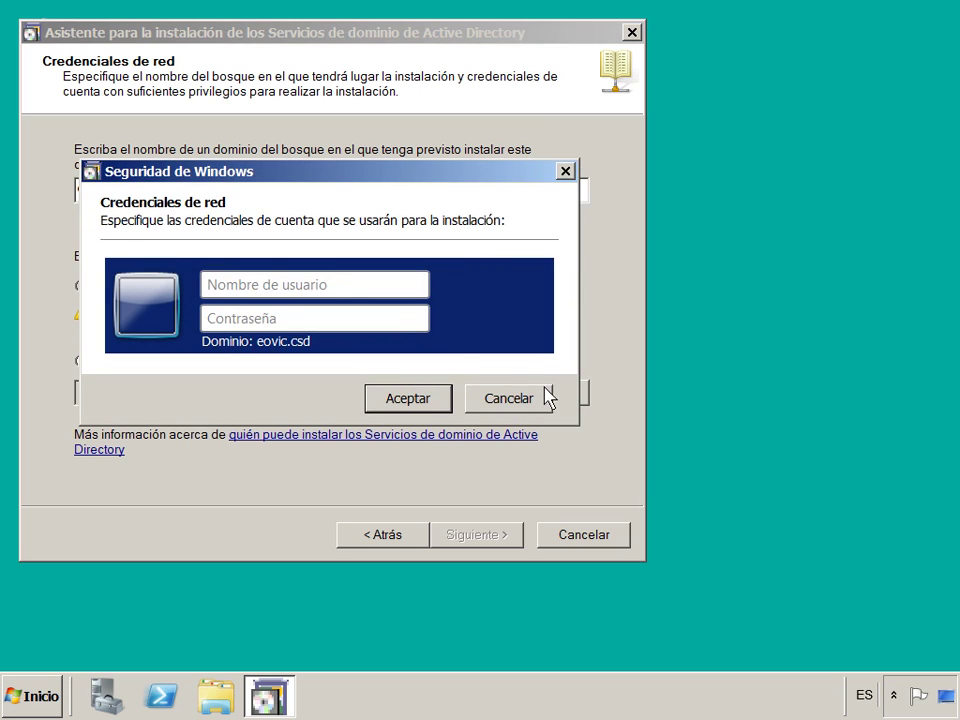
pyautogui.click(352, 287)
pyautogui.write('ad')
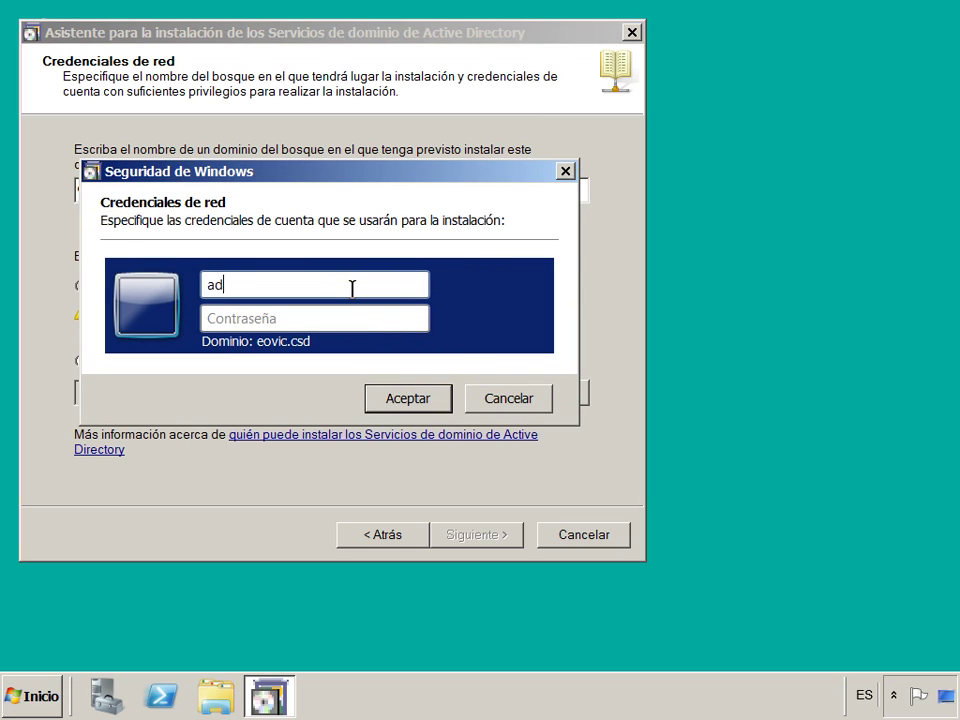
pyautogui.write('ministrador')
pyautogui.press('Tab')
pyautogui.write('*********')
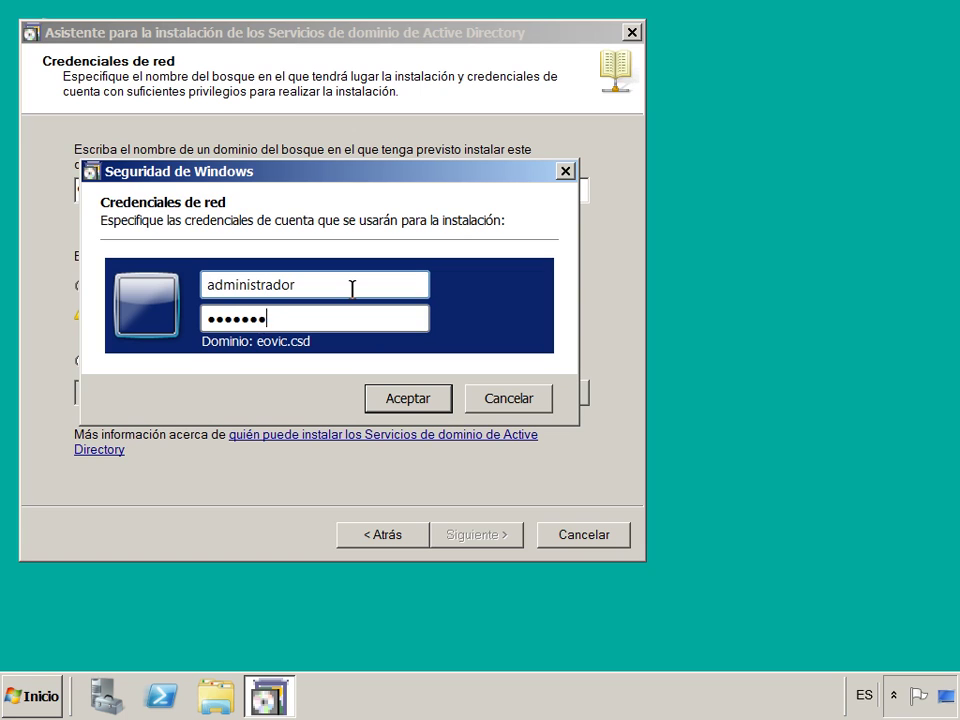
pyautogui.click(414, 405)
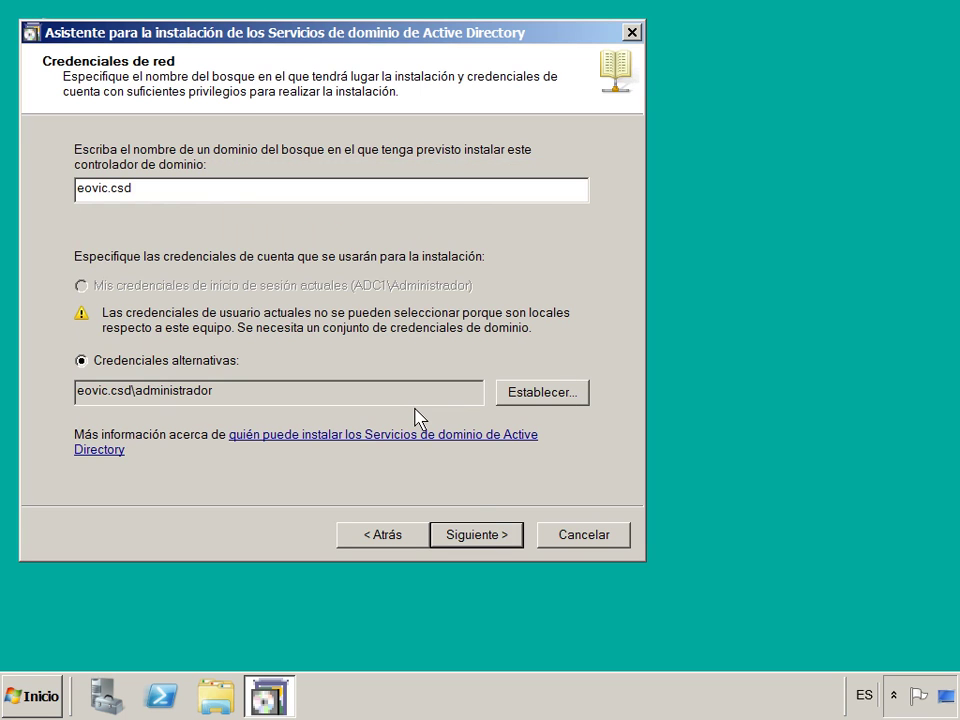
pyautogui.click(506, 536)
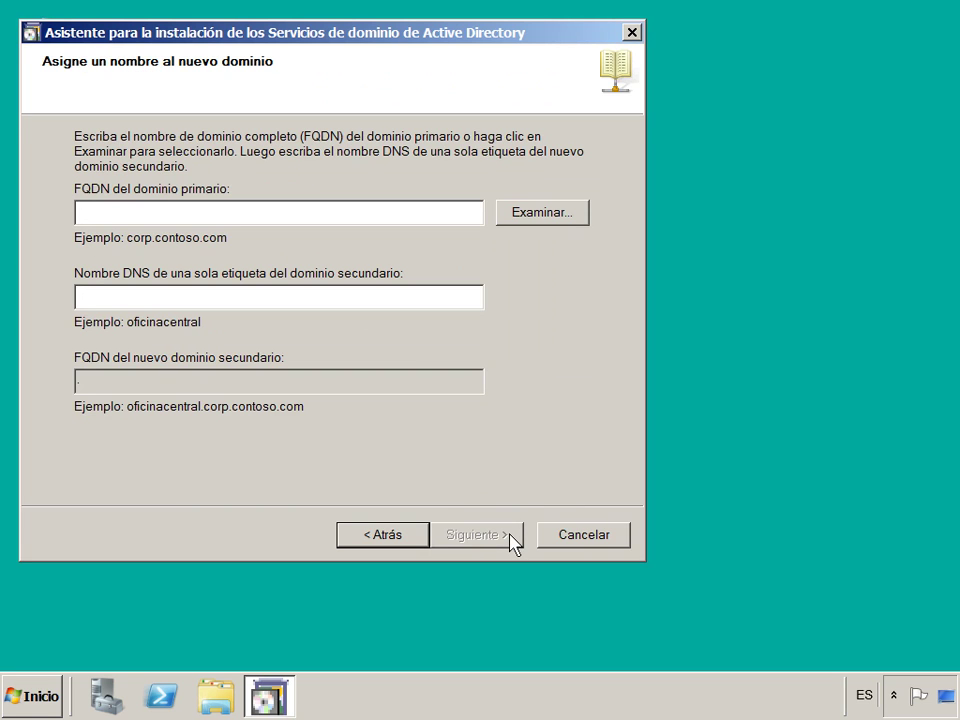
# - Name the new child domain amsterdam under the parent domain eovic.csd
pyautogui.click(313, 213)
pyautogui.write('eovic.csd')
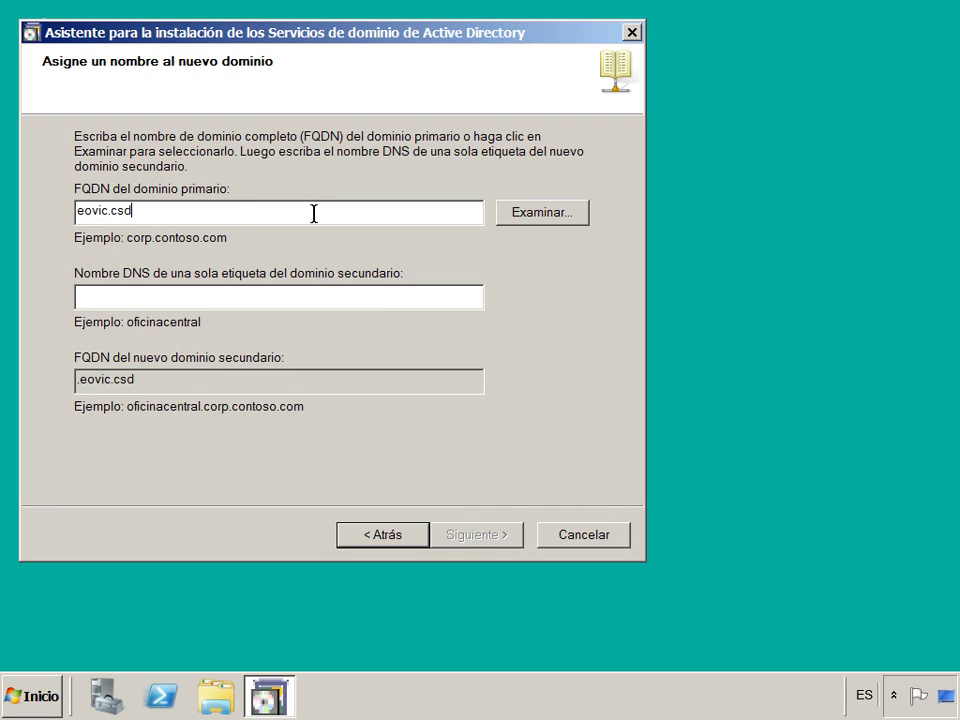
pyautogui.click(79, 298)
pyautogui.write('amsterdam')
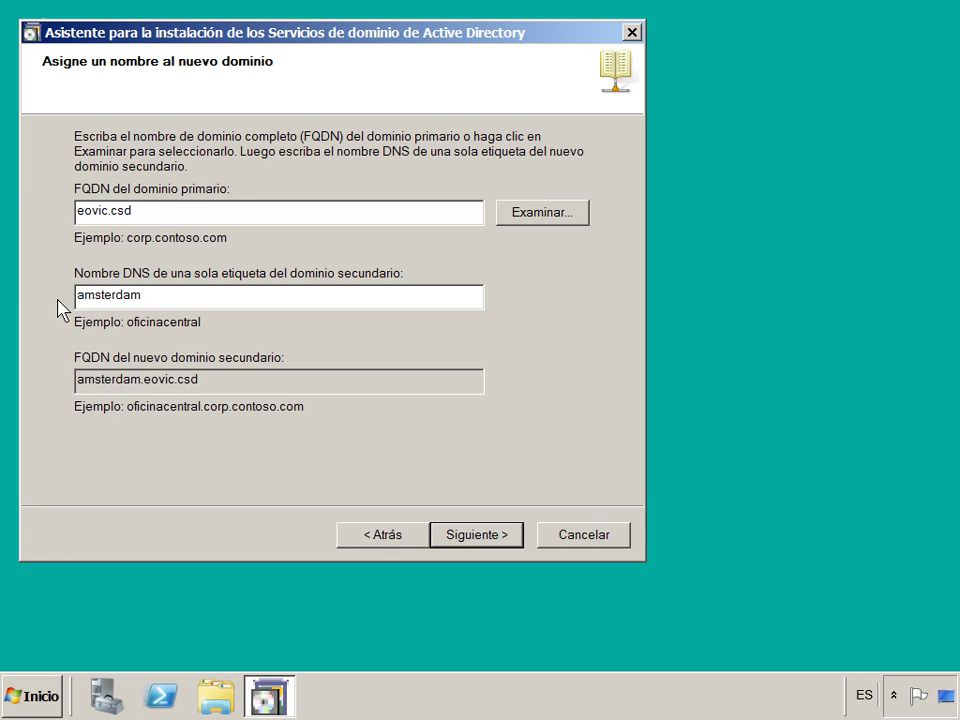
pyautogui.click(501, 541)
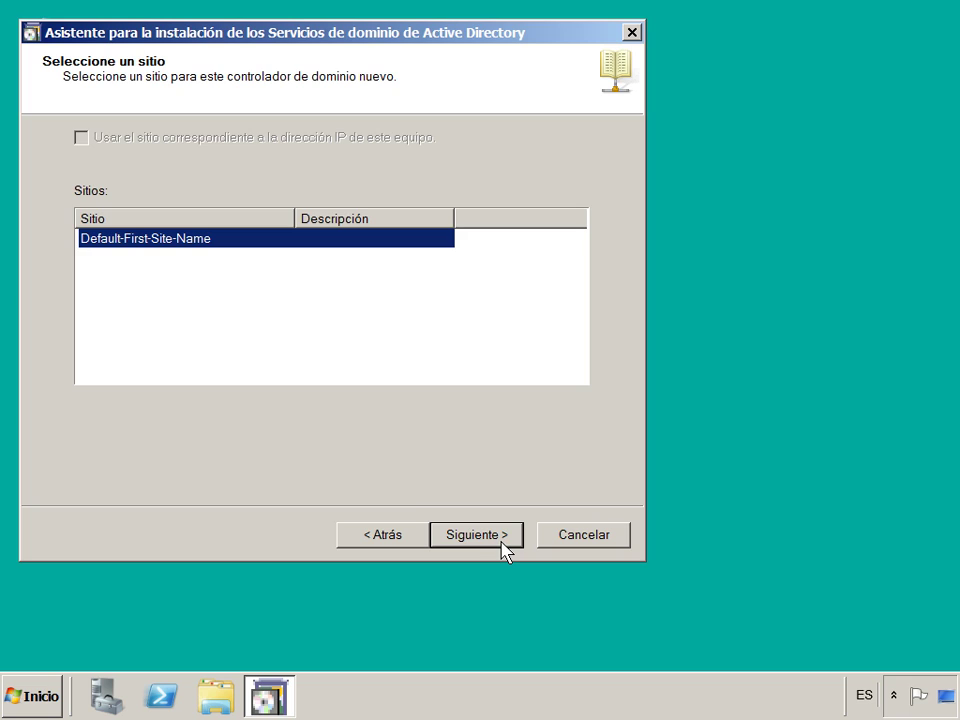
# - Accept the site Default-First-Site-Name and keep only the DNS server option for the new domain controller
pyautogui.click(440, 540)
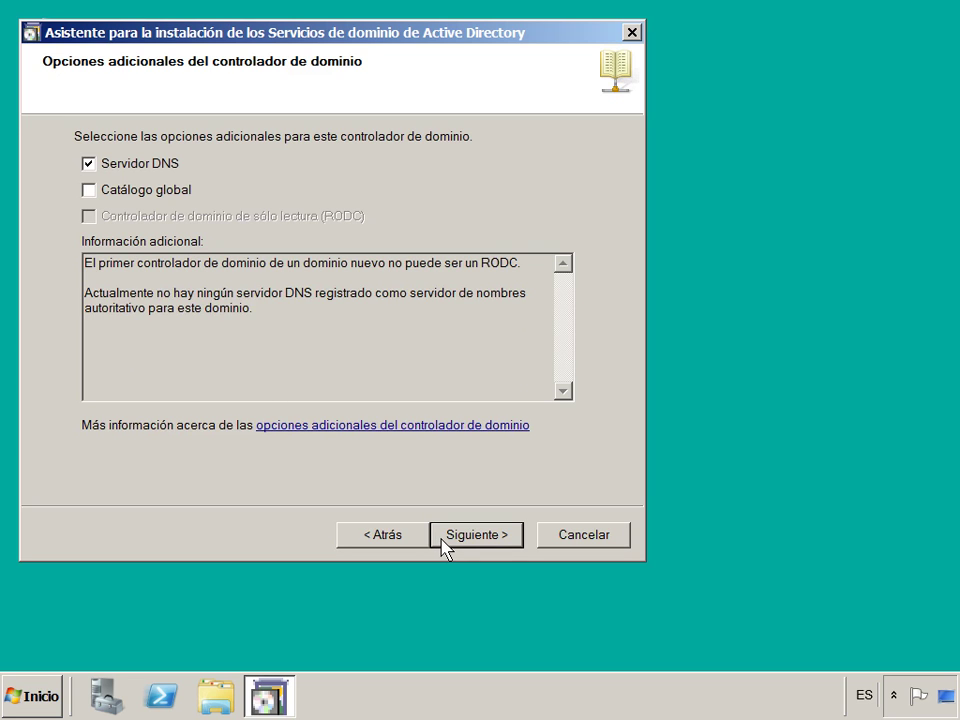
pyautogui.click(516, 542)
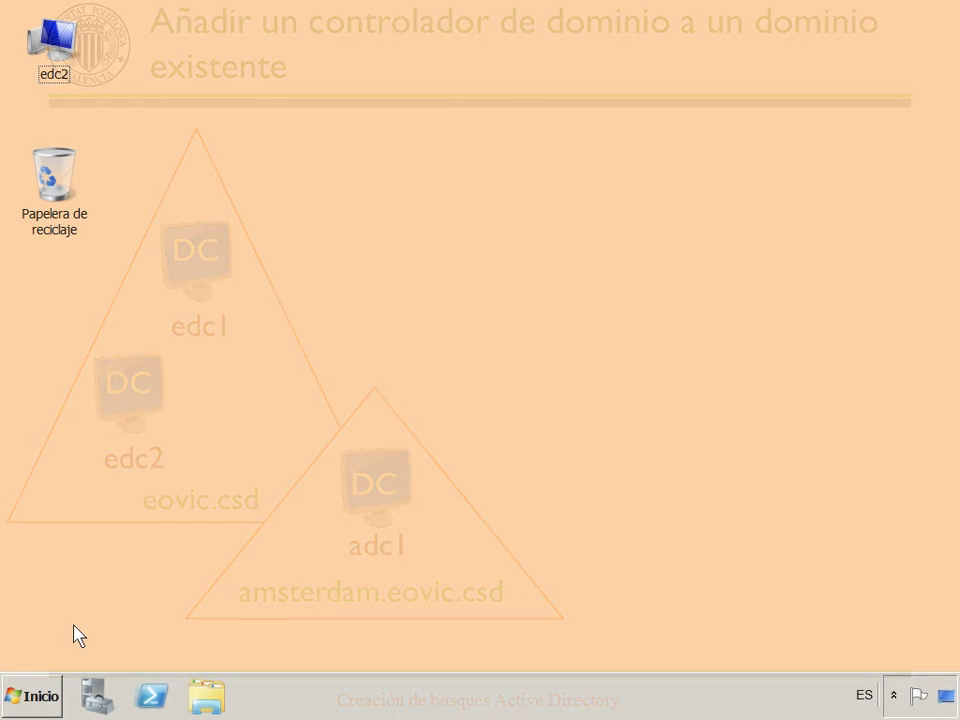
# - On server edc2, run dcpromo and choose to add a domain controller to an existing domain in an existing forest
pyautogui.click(43, 690)
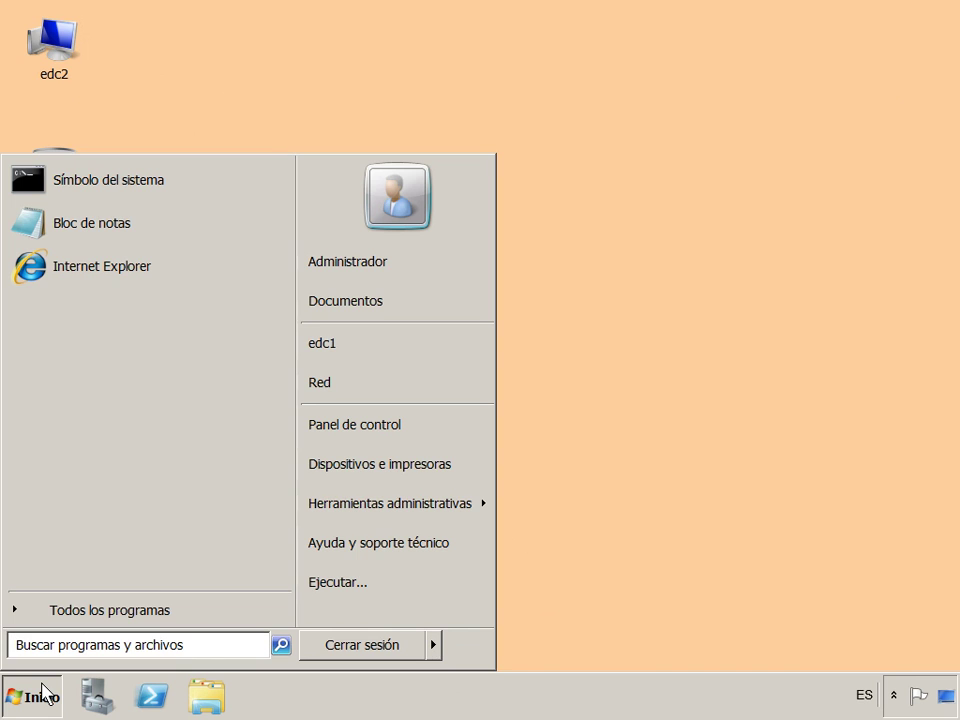
pyautogui.write('dcpromo')
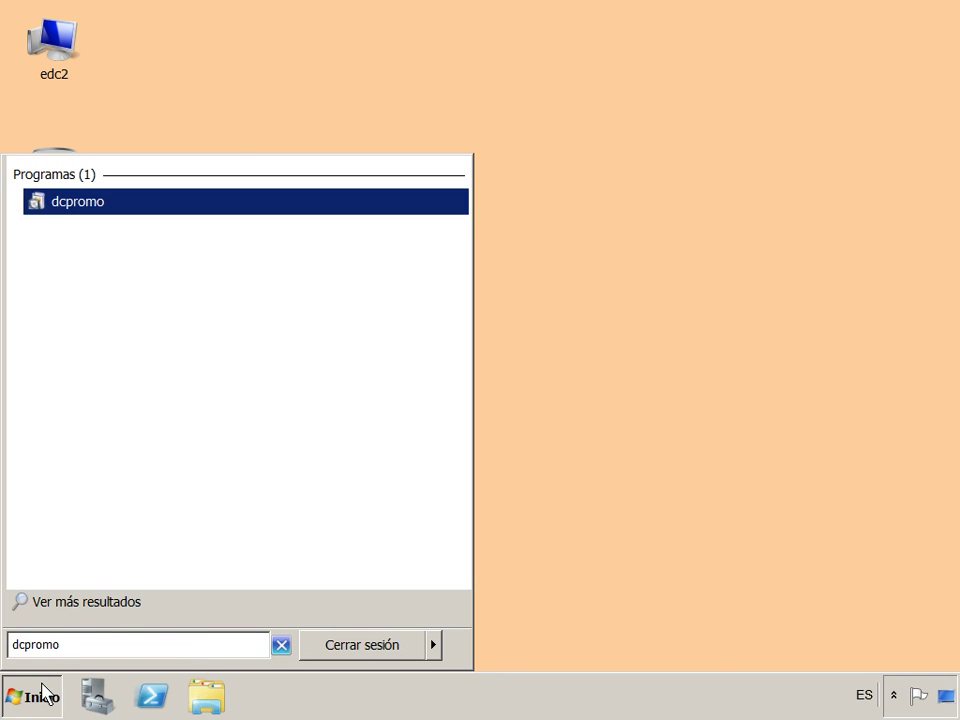
pyautogui.click(79, 212)
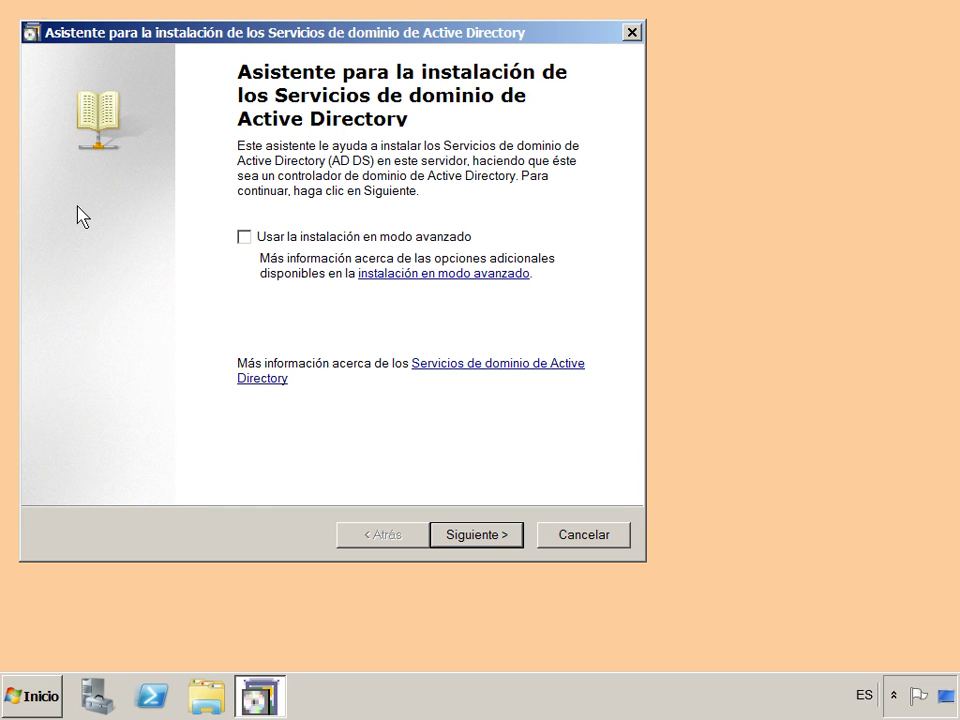
pyautogui.click(514, 540)
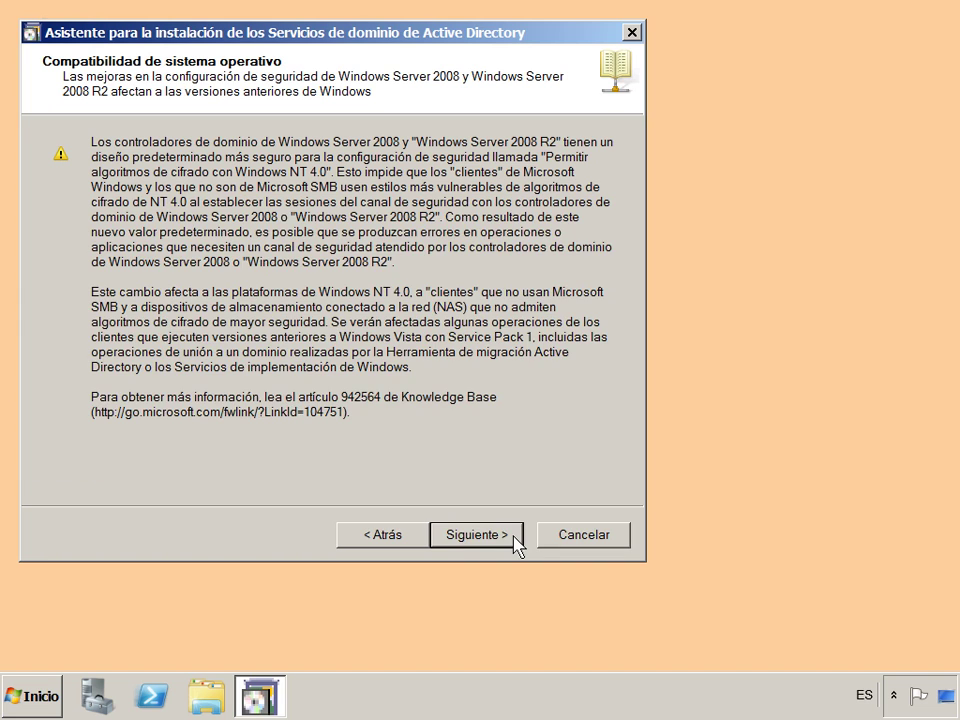
pyautogui.click(440, 540)
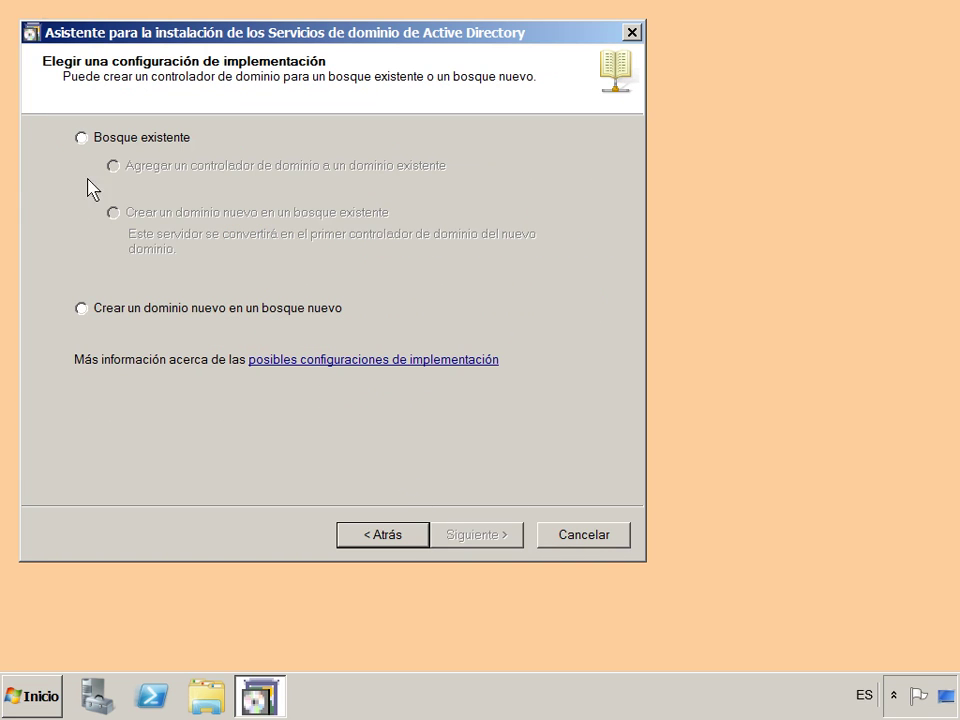
pyautogui.click(80, 140)
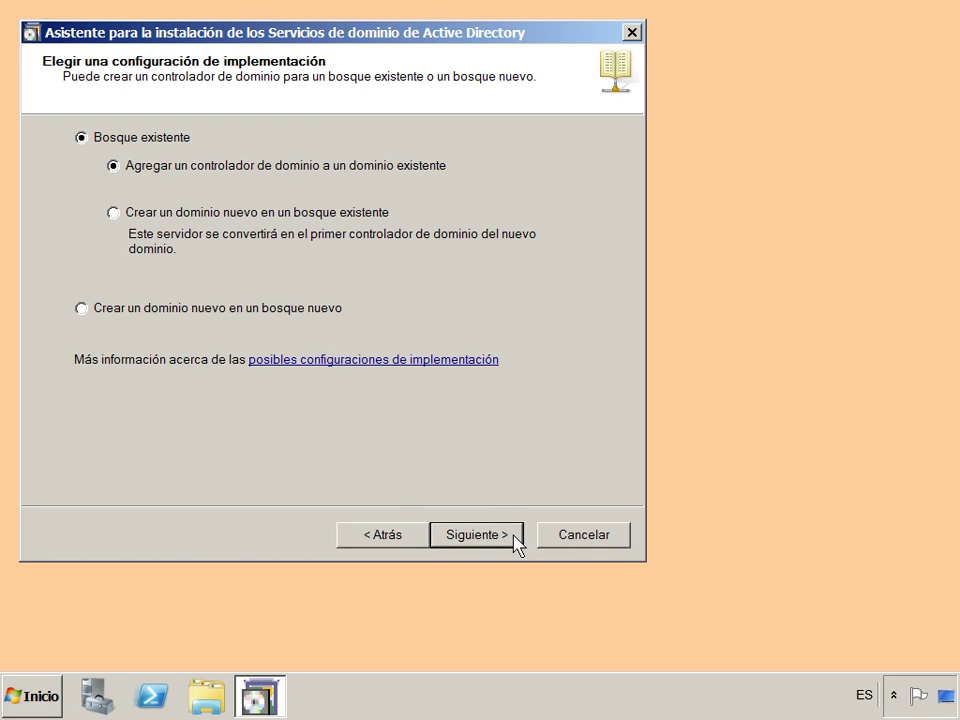
pyautogui.click(476, 535)
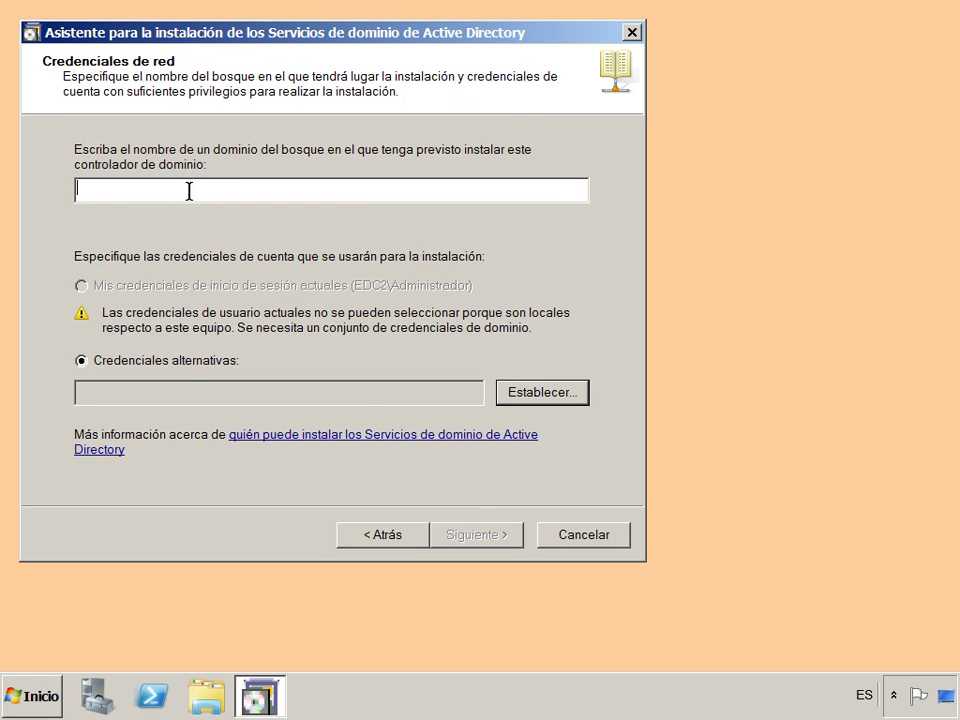
# - Specify eovic.csd as the forest's domain for edc2 and supply the Administrador account and password as alternate credentials
pyautogui.write('eovic.csd')
pyautogui.click(540, 392)
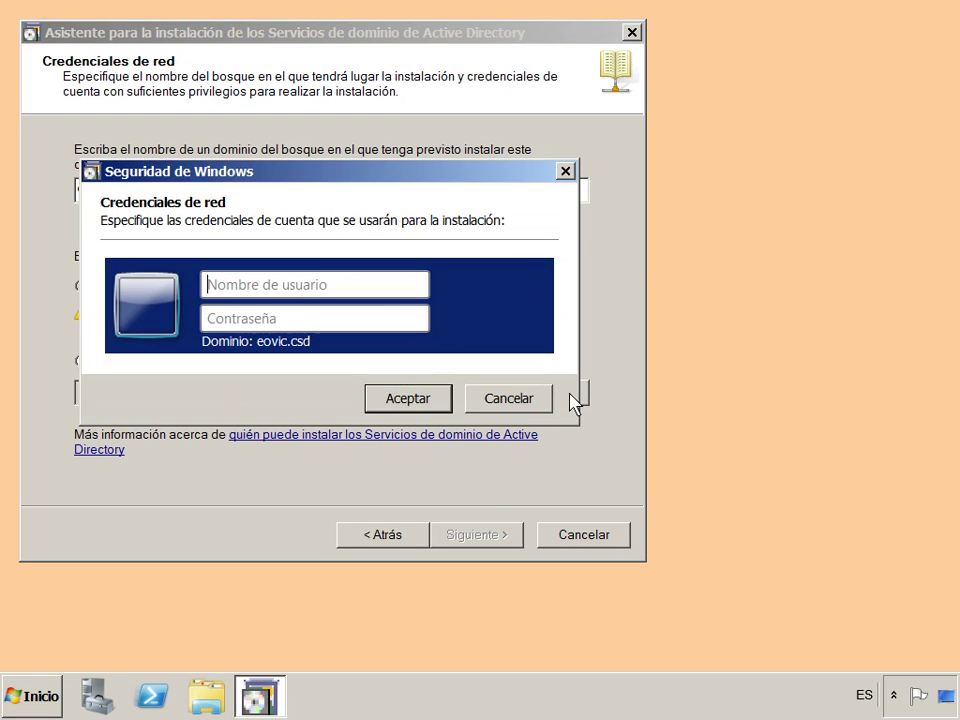
pyautogui.click(359, 287)
pyautogui.write('Administrador')
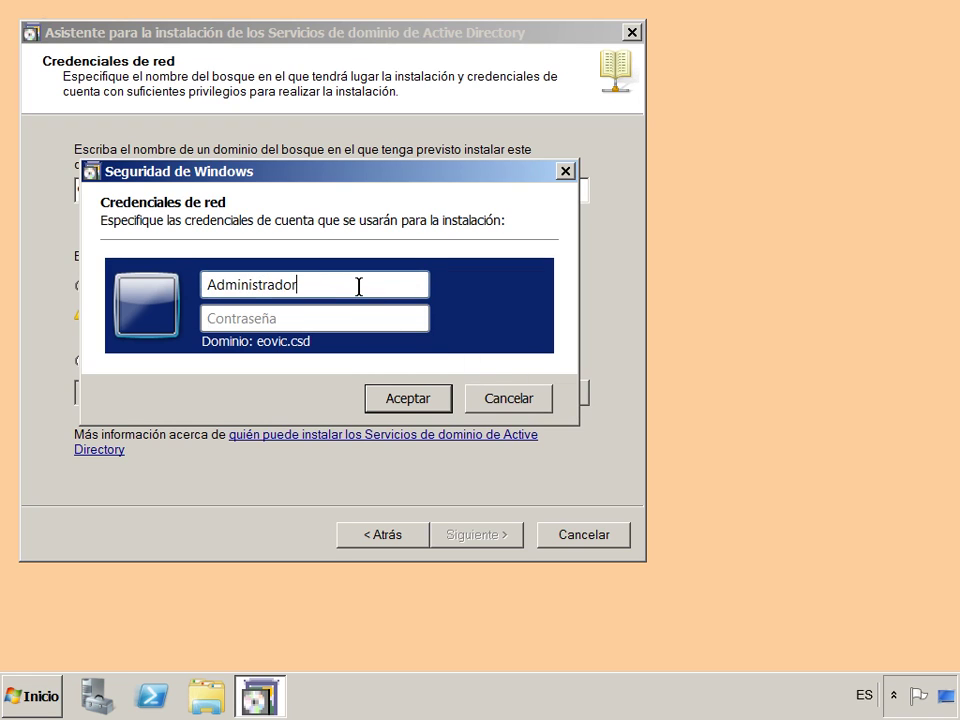
pyautogui.press('Tab')
pyautogui.write('•••••••••')
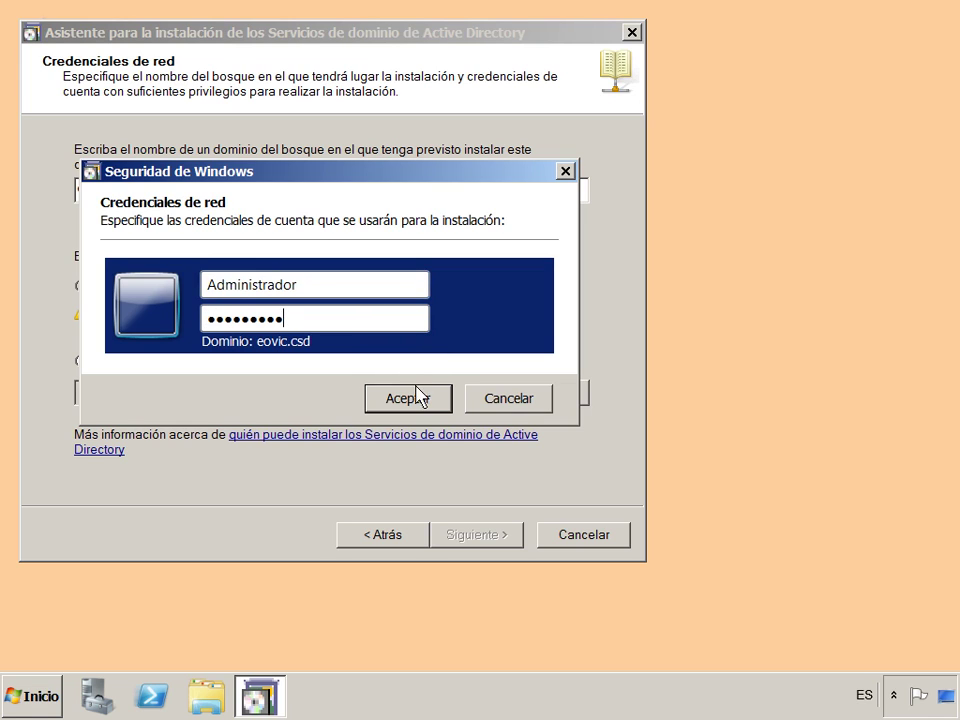
pyautogui.click(432, 401)
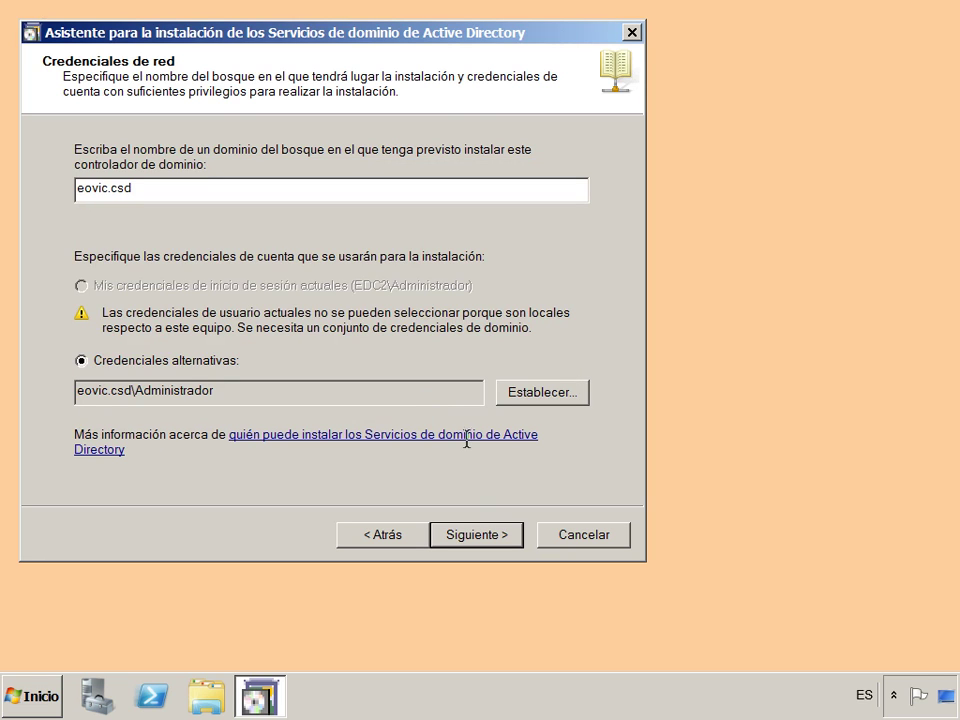
pyautogui.click(517, 535)
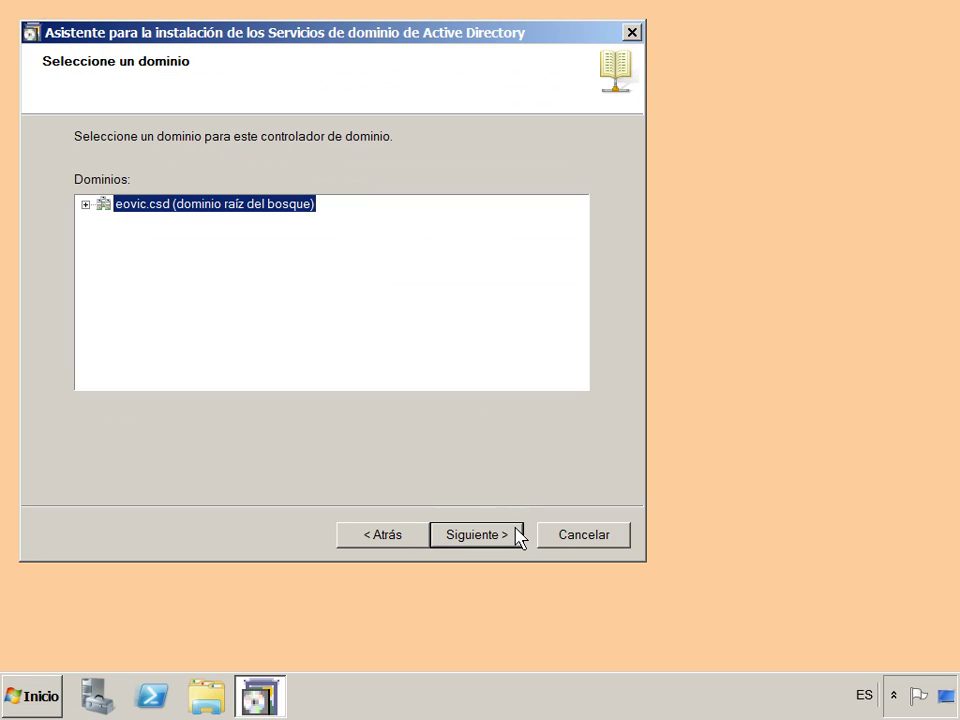
# - Expand the forest's domain tree and keep the root domain eovic.csd as the domain for this controller
pyautogui.click(86, 205)
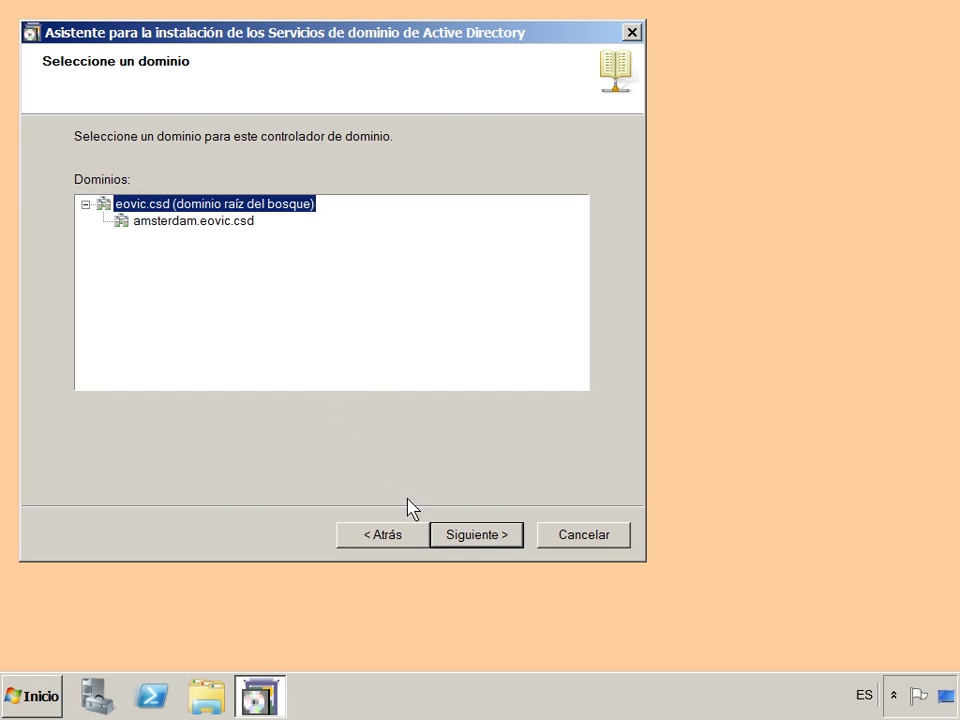
pyautogui.click(437, 544)
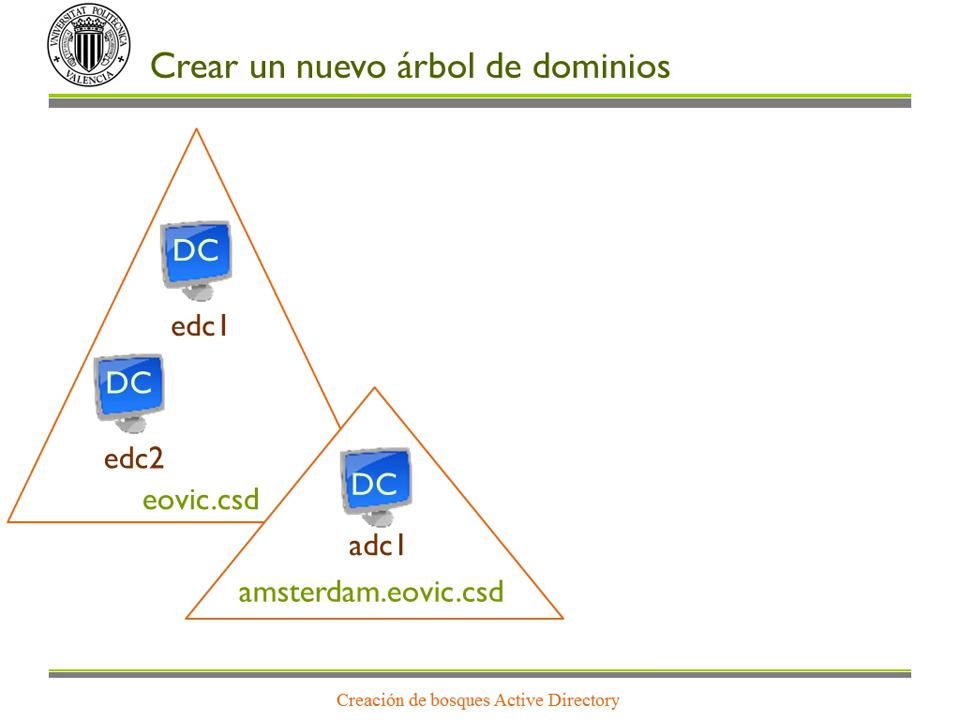
pyautogui.press('Right')
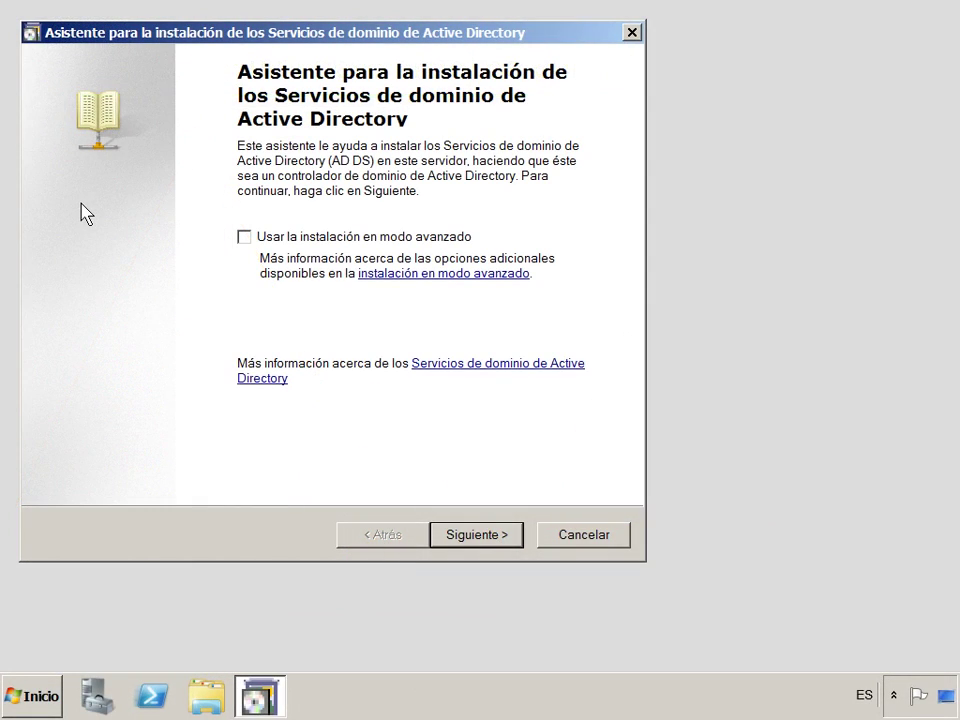
# - On server YDC1, enable the advanced mode installation and advance to the deployment configuration choice
pyautogui.click(242, 238)
pyautogui.click(518, 548)
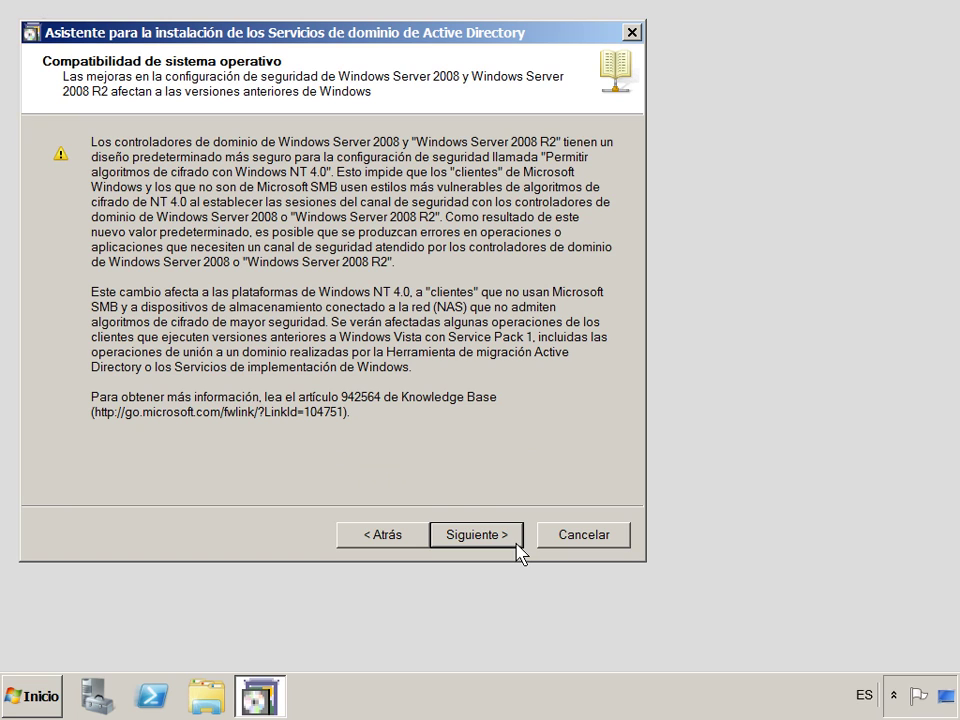
pyautogui.click(446, 545)
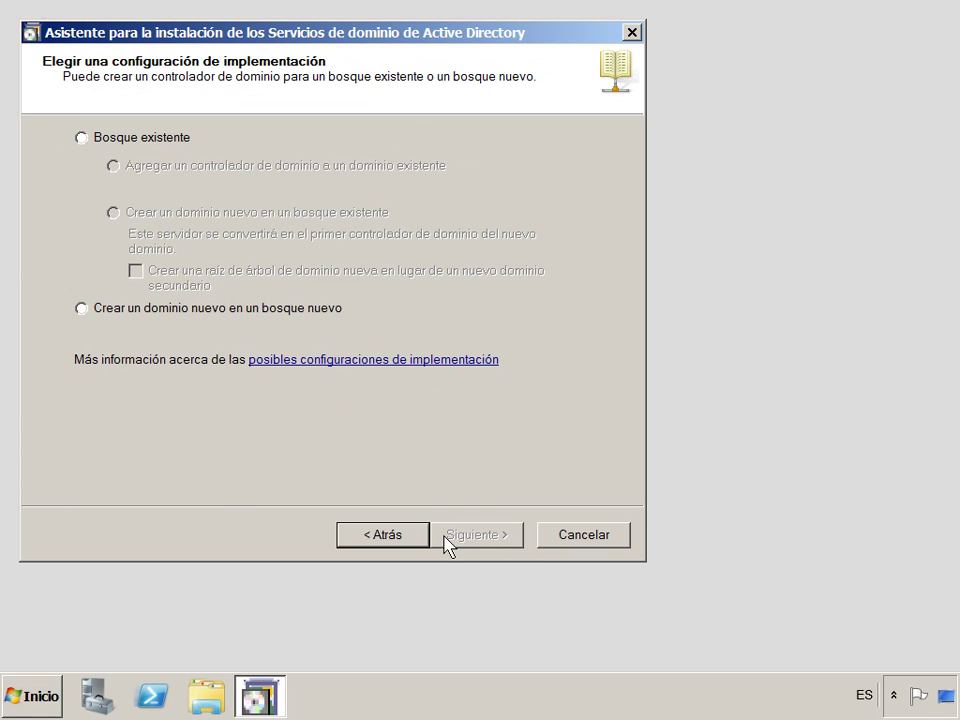
# - Choose to create a new domain in the existing forest as a new domain tree root instead of a child domain
pyautogui.click(81, 139)
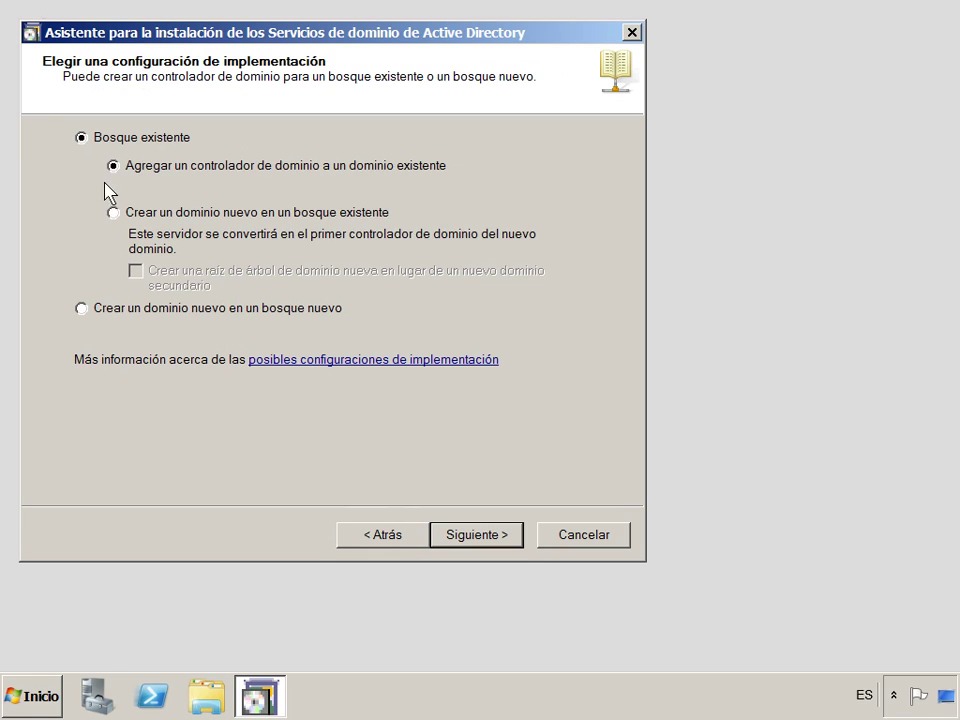
pyautogui.click(113, 212)
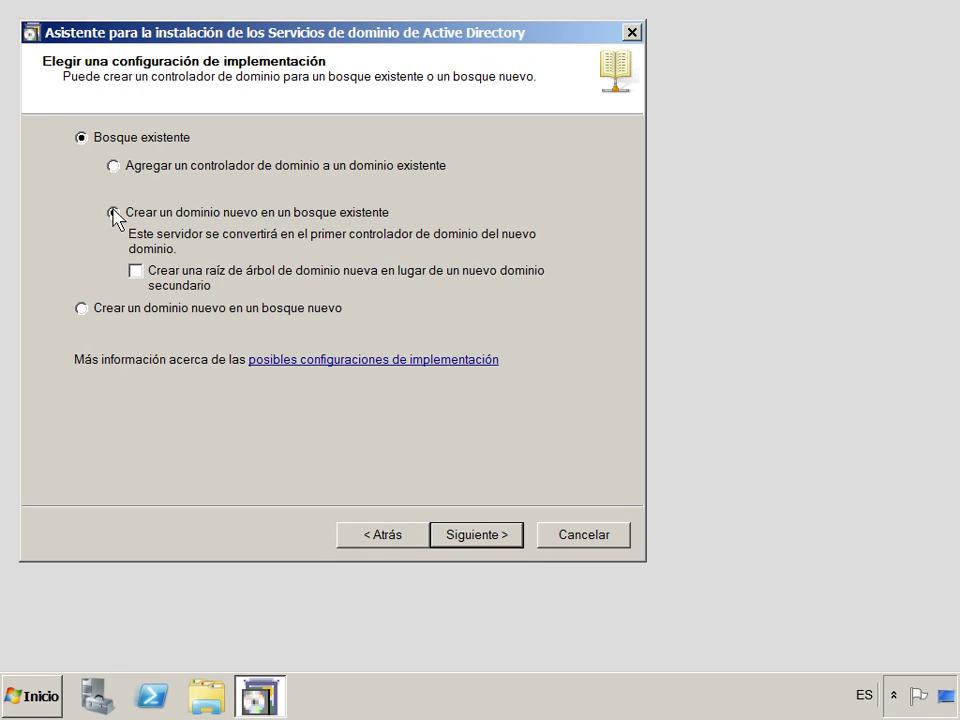
pyautogui.click(136, 271)
pyautogui.click(494, 538)
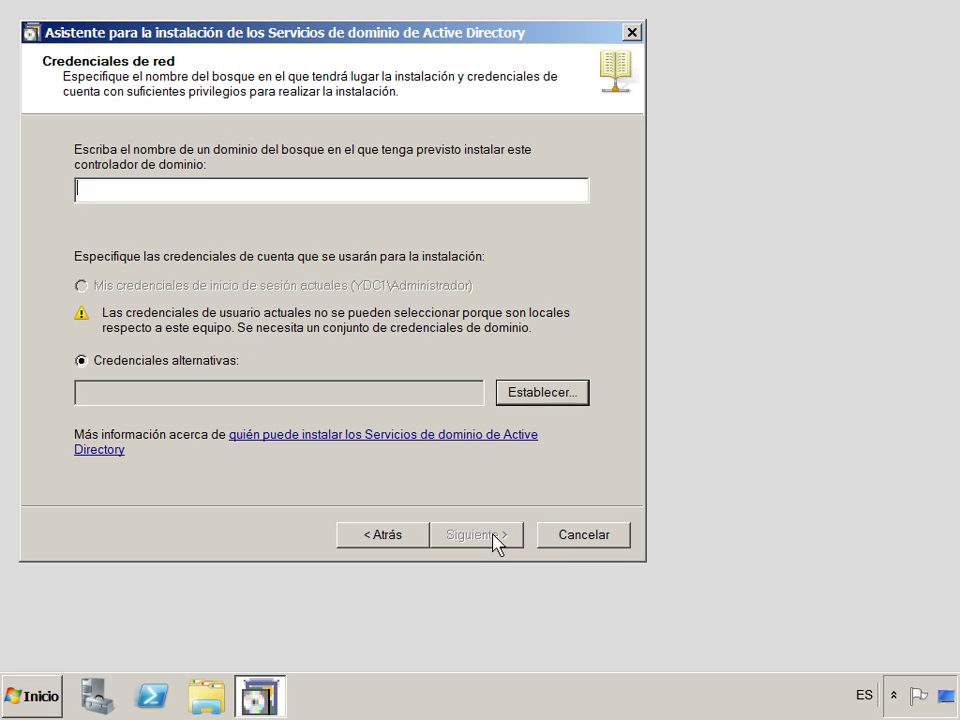
# - Specify eovic.csd as the forest's domain for YDC1 and set the Administrador account and password as alternate credentials
pyautogui.write('eovic.csd')
pyautogui.click(540, 393)
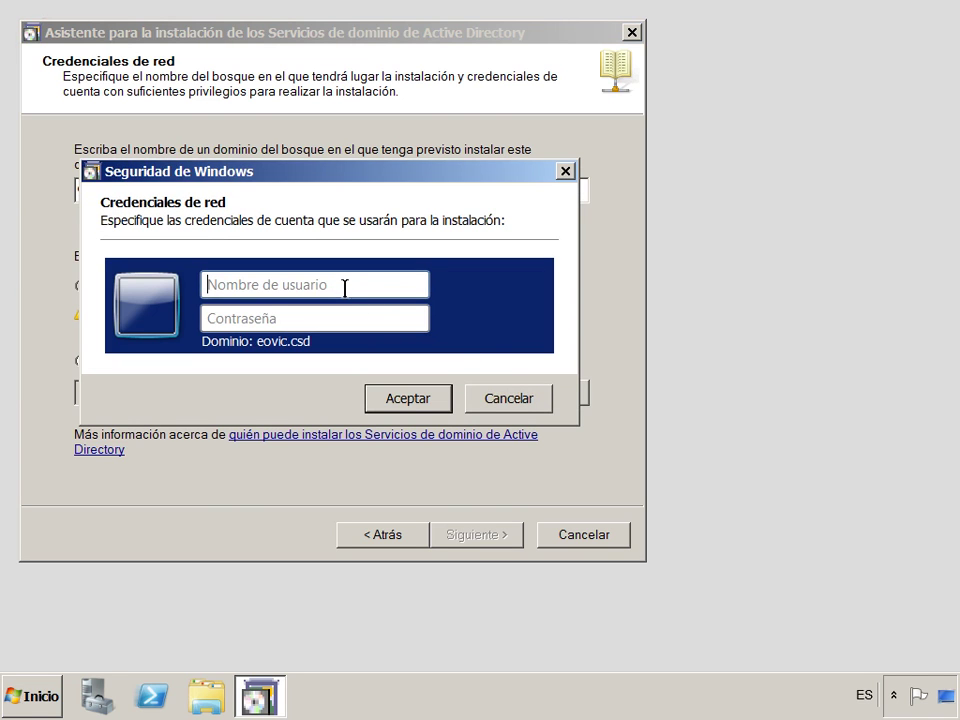
pyautogui.write('Administrador')
pyautogui.press('Tab')
pyautogui.write('*********')
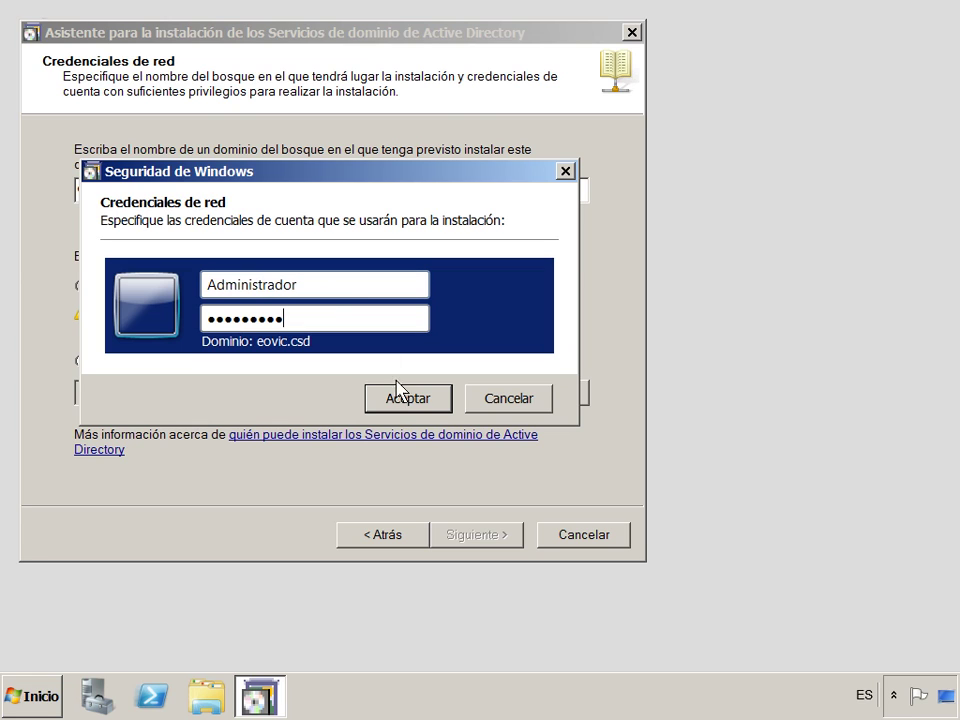
pyautogui.click(426, 403)
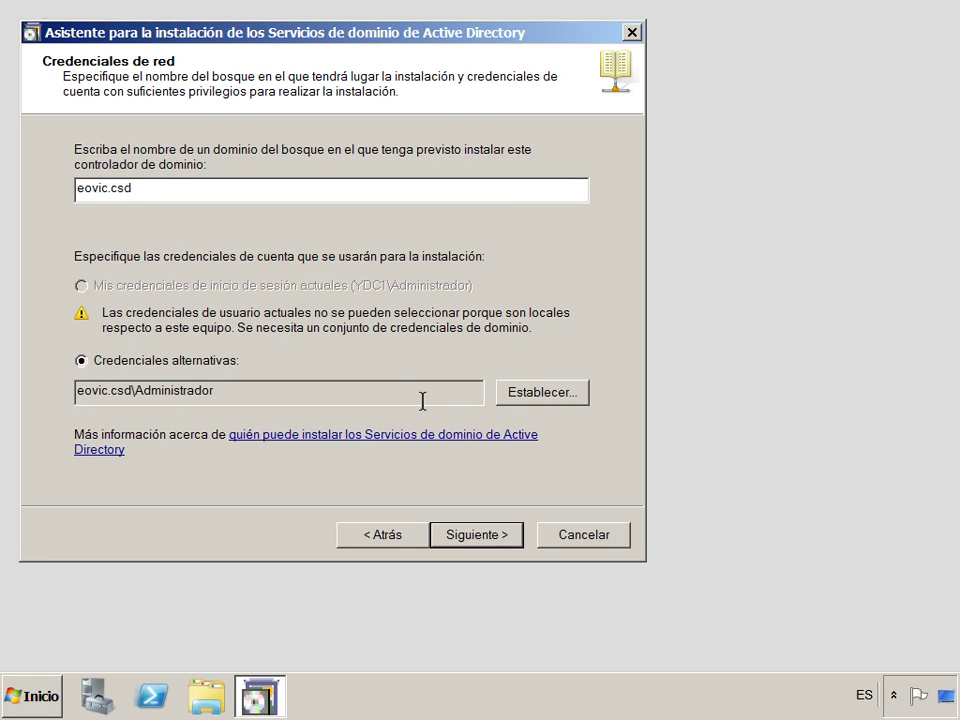
# - Name the new domain tree root yaeo.csd and accept YAEO as its NetBIOS domain name
pyautogui.click(516, 533)
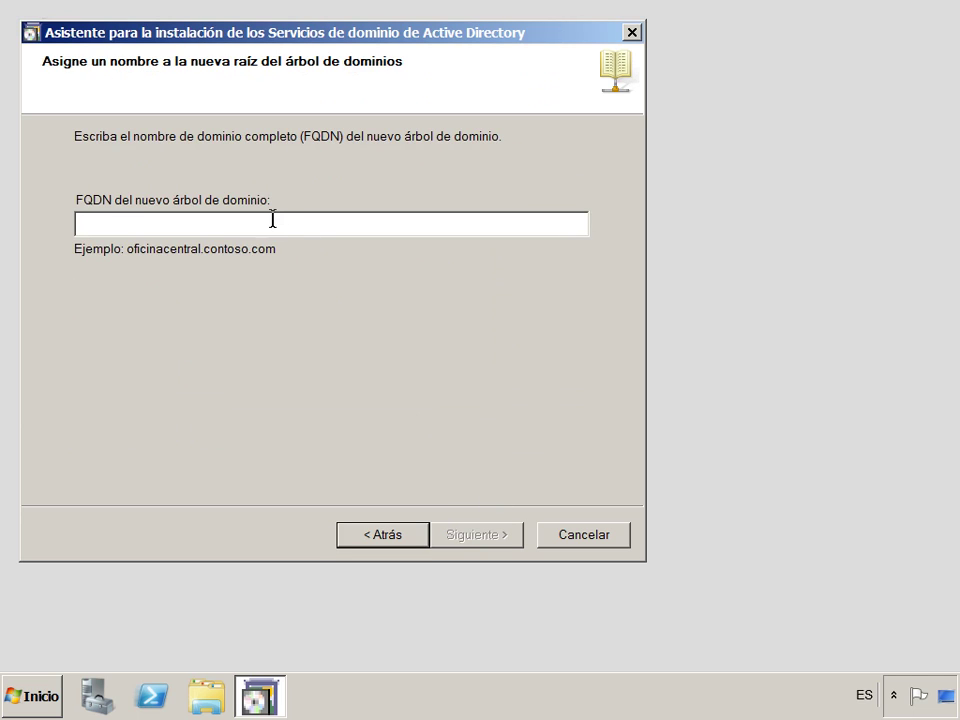
pyautogui.write('yae')
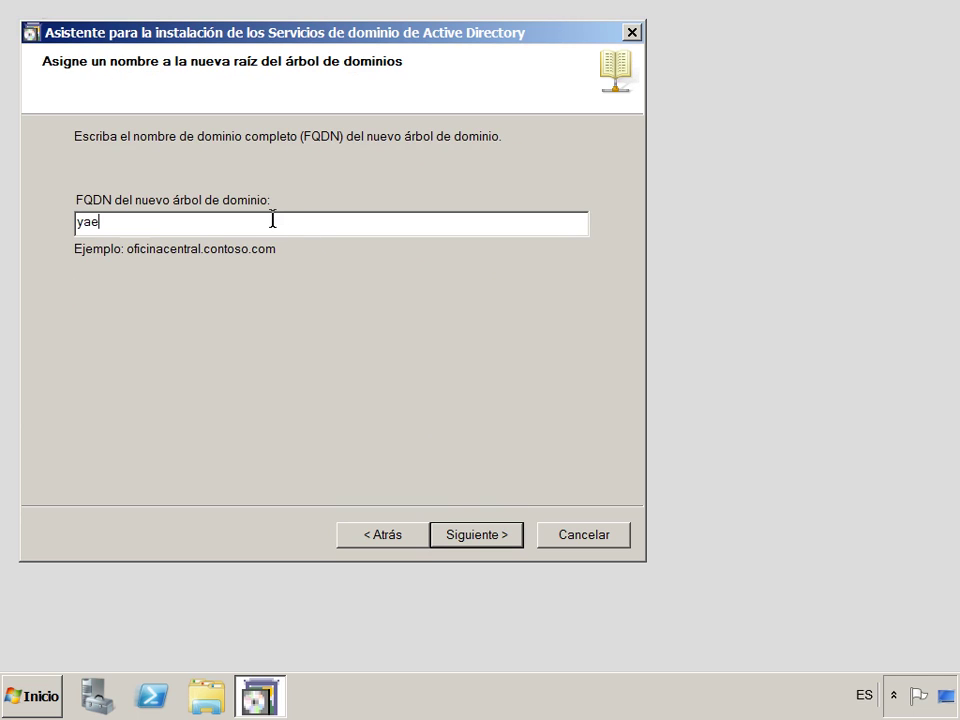
pyautogui.write('o.csd')
pyautogui.click(511, 537)
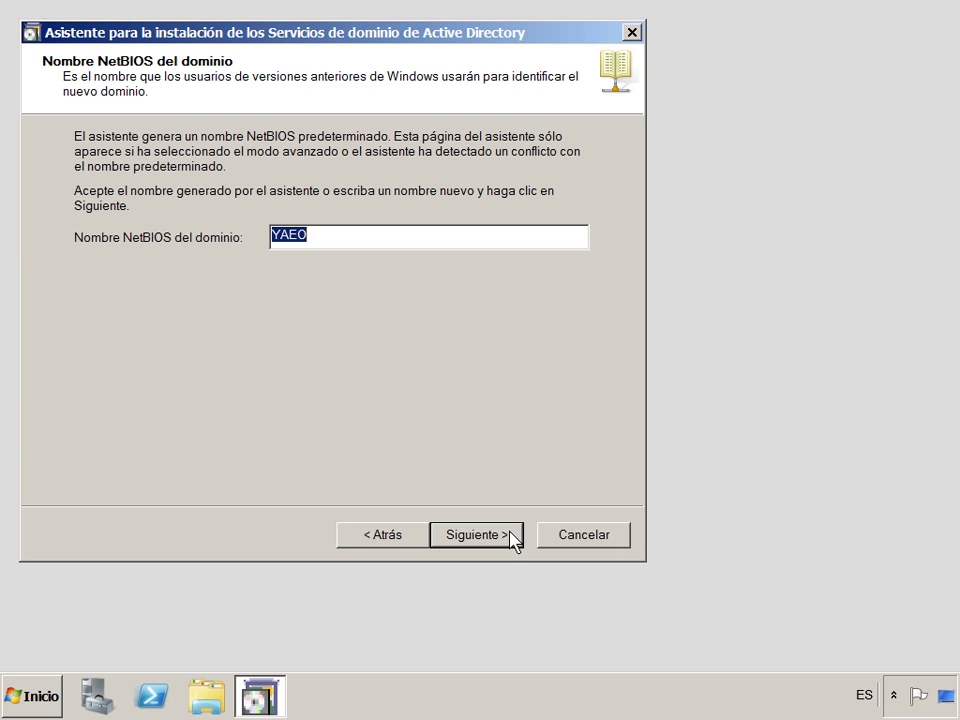
pyautogui.click(442, 537)
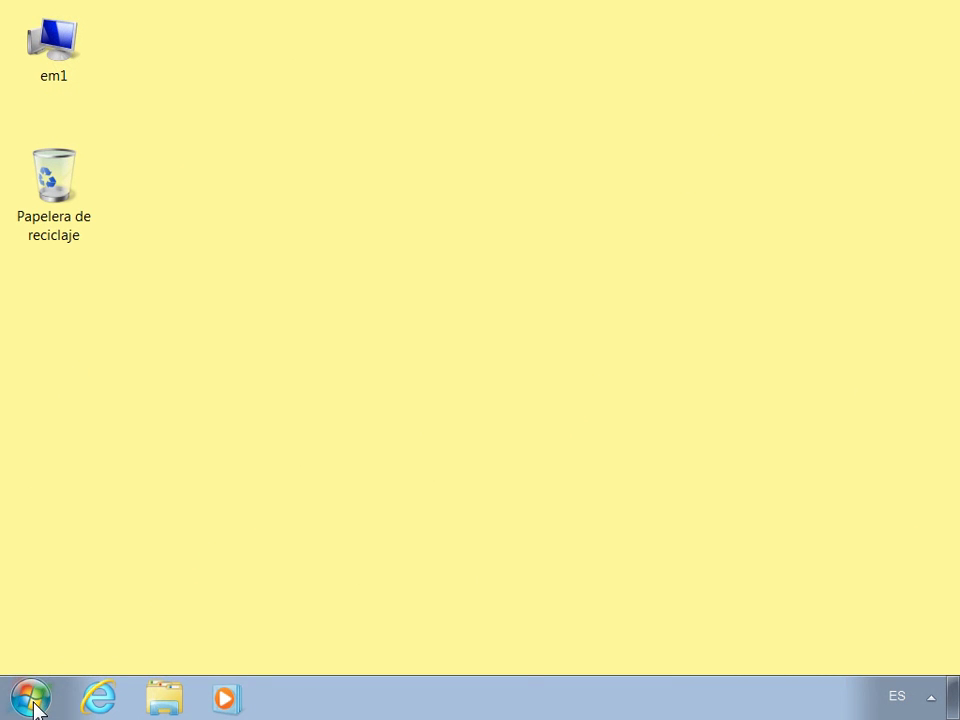
# - On the Windows 7 client em1, open the system settings for changing the computer's name or domain
pyautogui.click(36, 704)
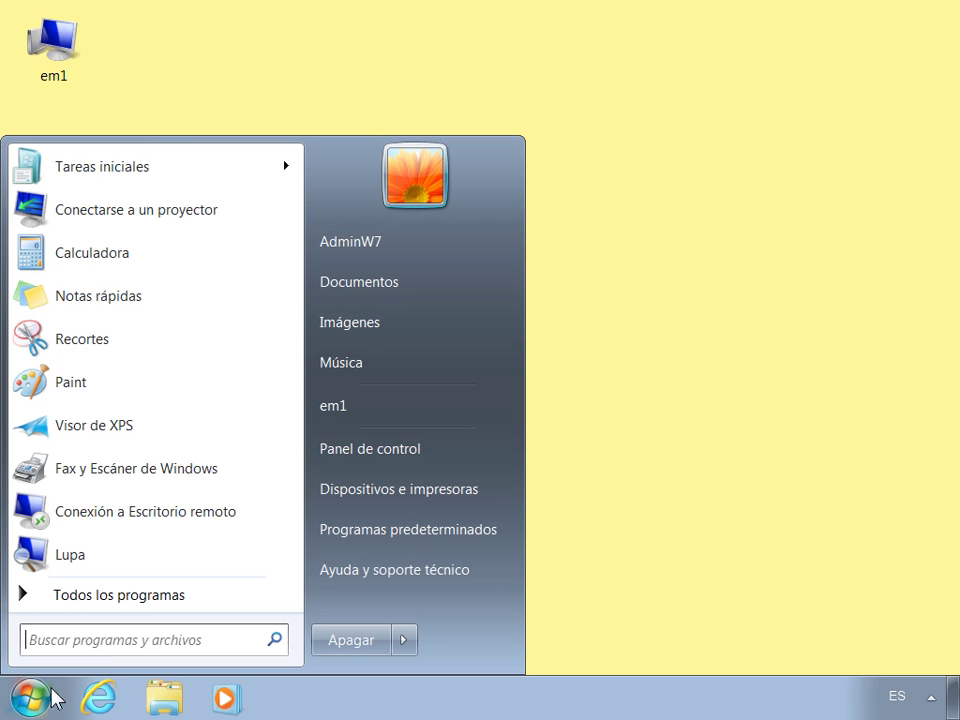
pyautogui.click(386, 452)
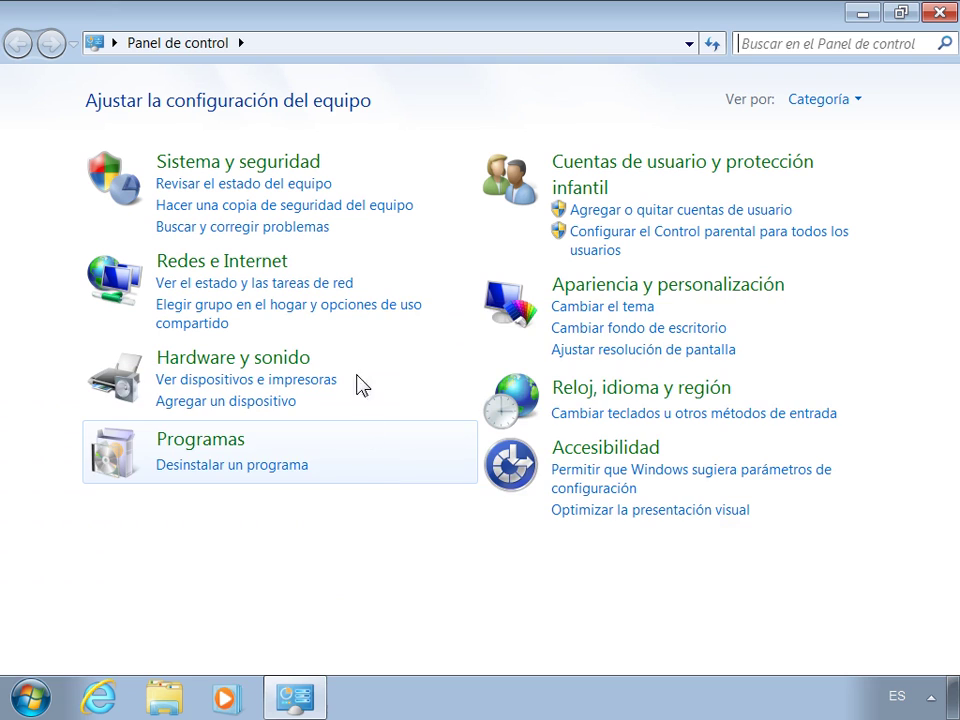
pyautogui.click(312, 165)
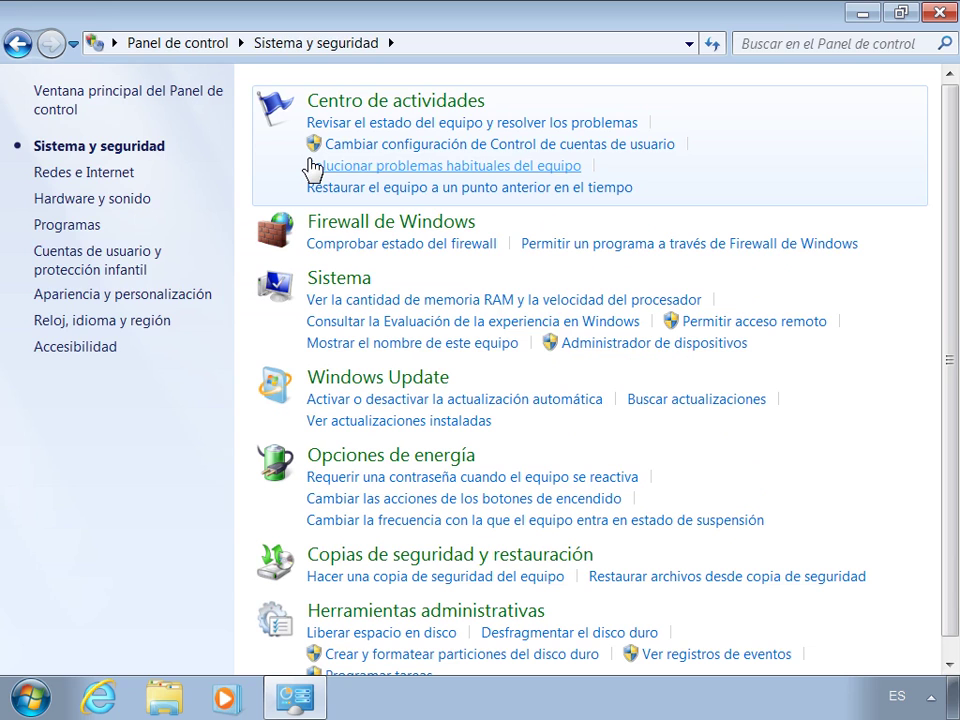
pyautogui.click(365, 289)
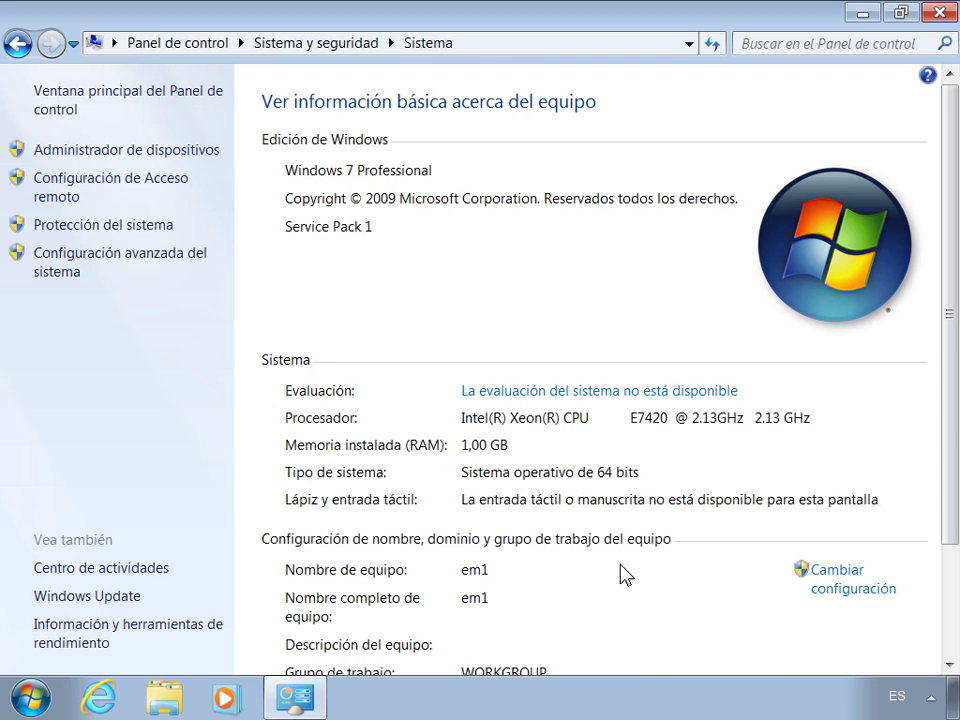
pyautogui.click(831, 600)
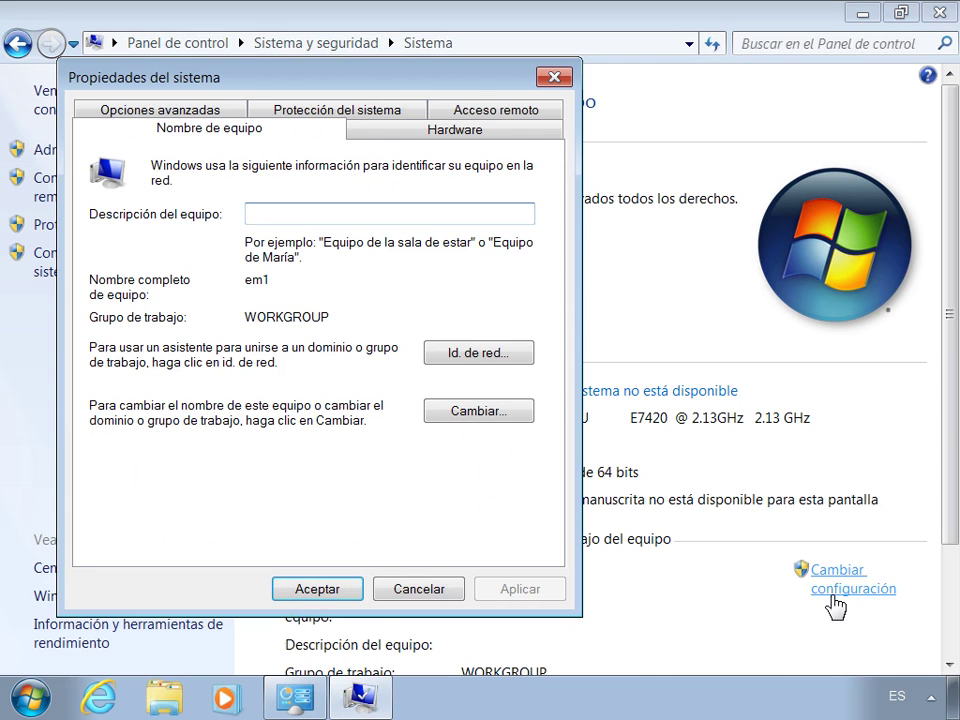
pyautogui.click(513, 420)
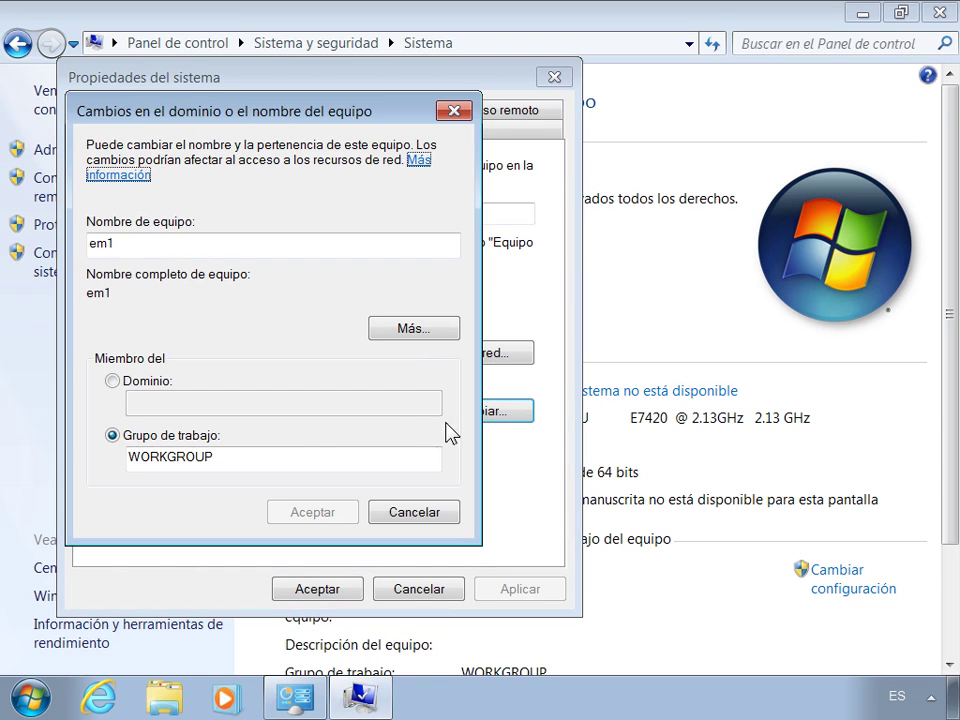
# - Switch em1's membership from workgroup to domain, enter eovic.csd as the domain and submit the change
pyautogui.click(113, 381)
pyautogui.click(422, 404)
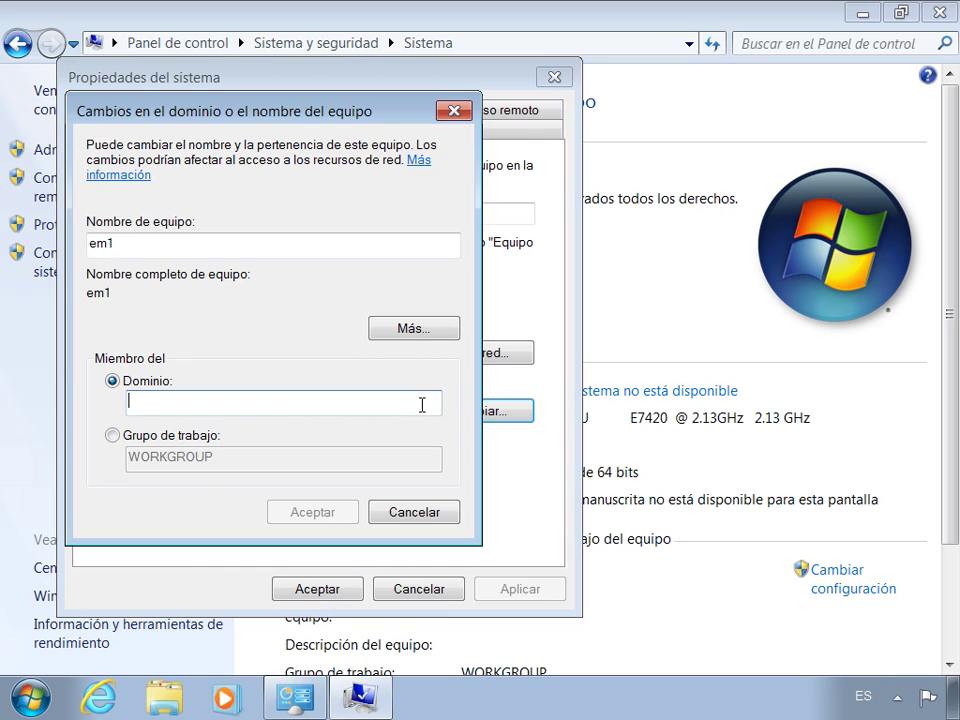
pyautogui.write('eovic.csd')
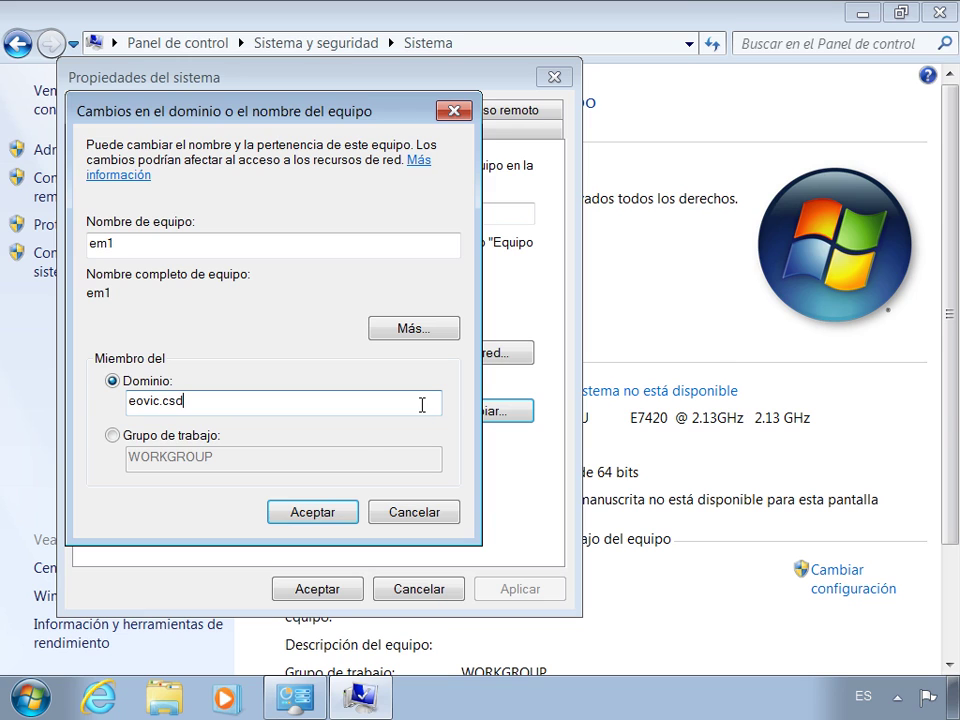
pyautogui.click(329, 511)
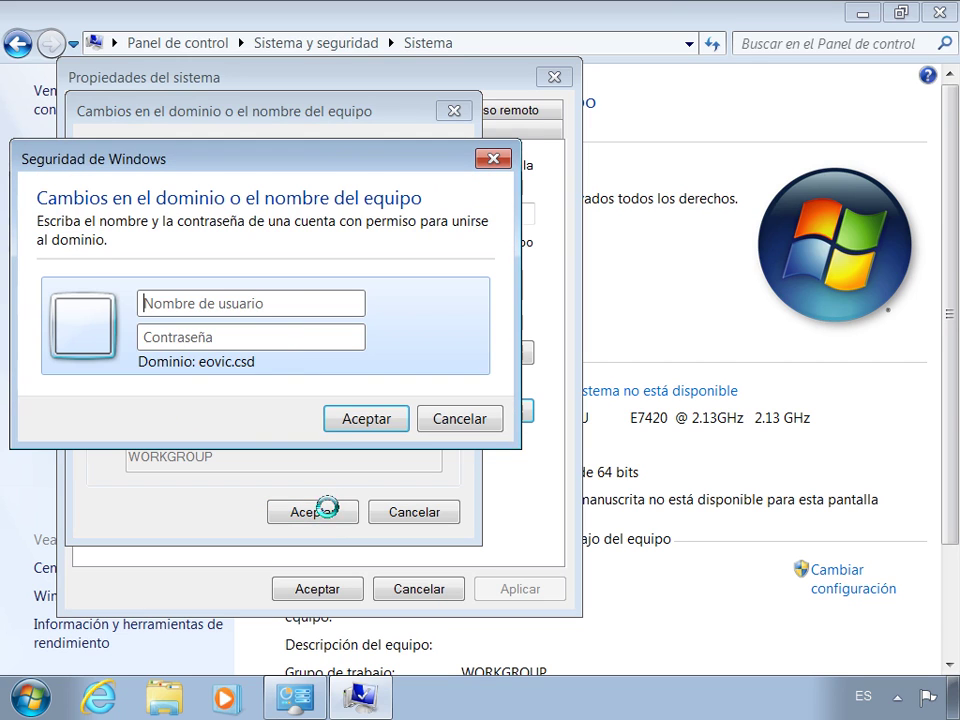
# - Authorize the domain join with the Administrador account and its password
pyautogui.click(311, 306)
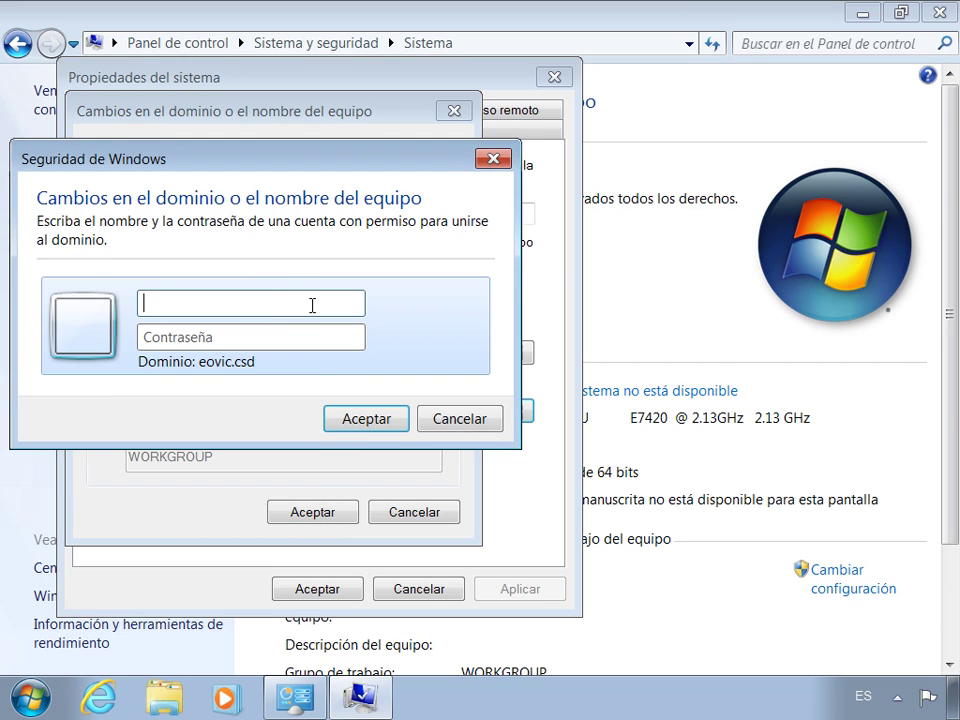
pyautogui.write('Administrador')
pyautogui.press('Tab')
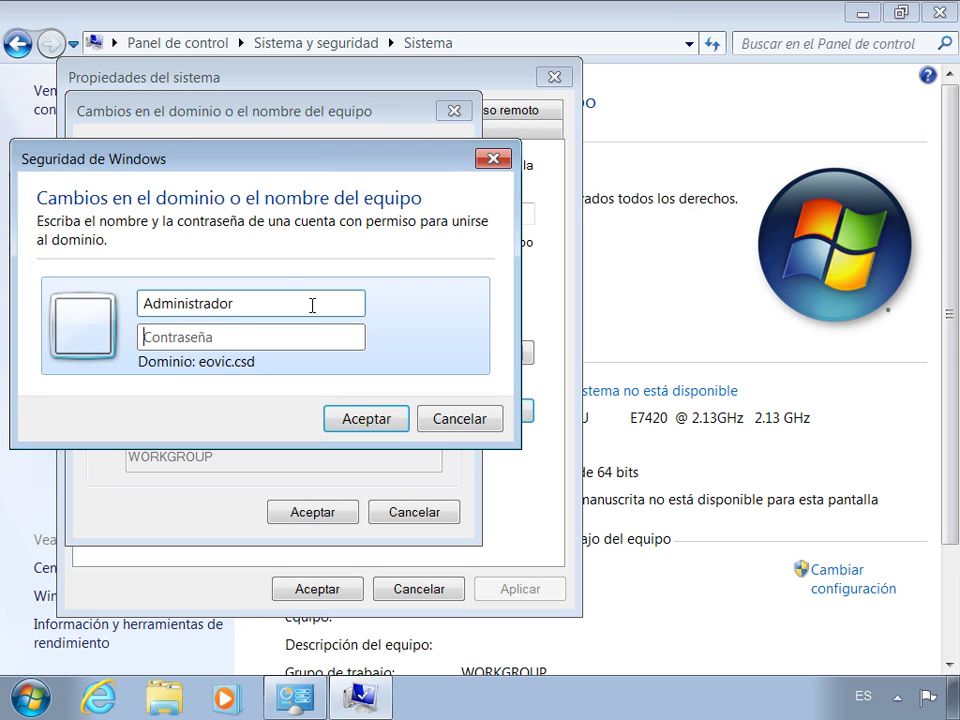
pyautogui.write('*********')
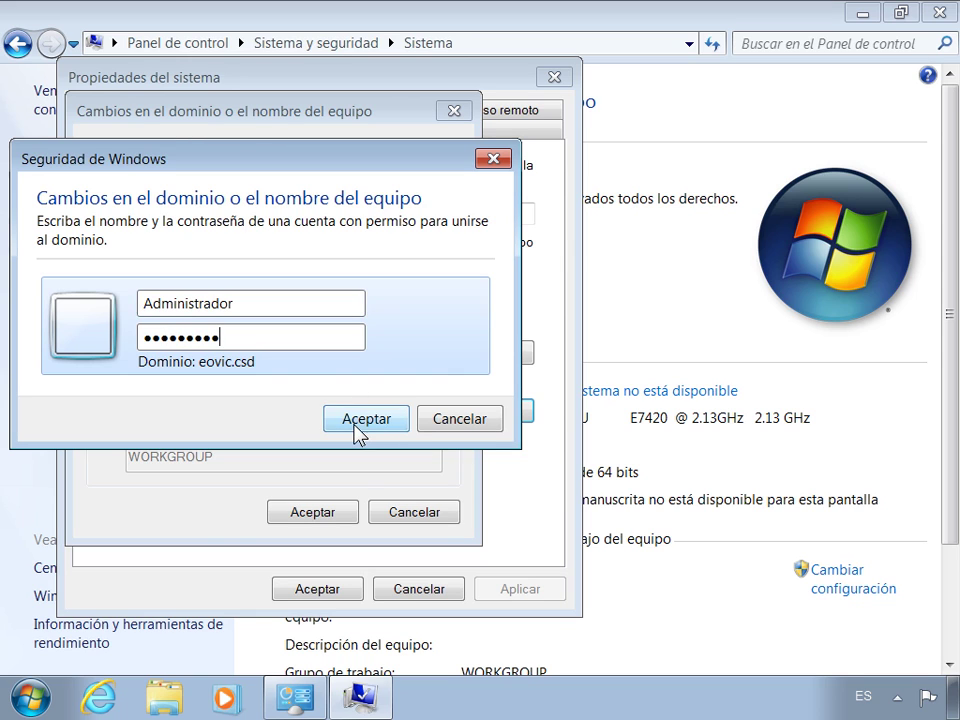
pyautogui.click(362, 419)
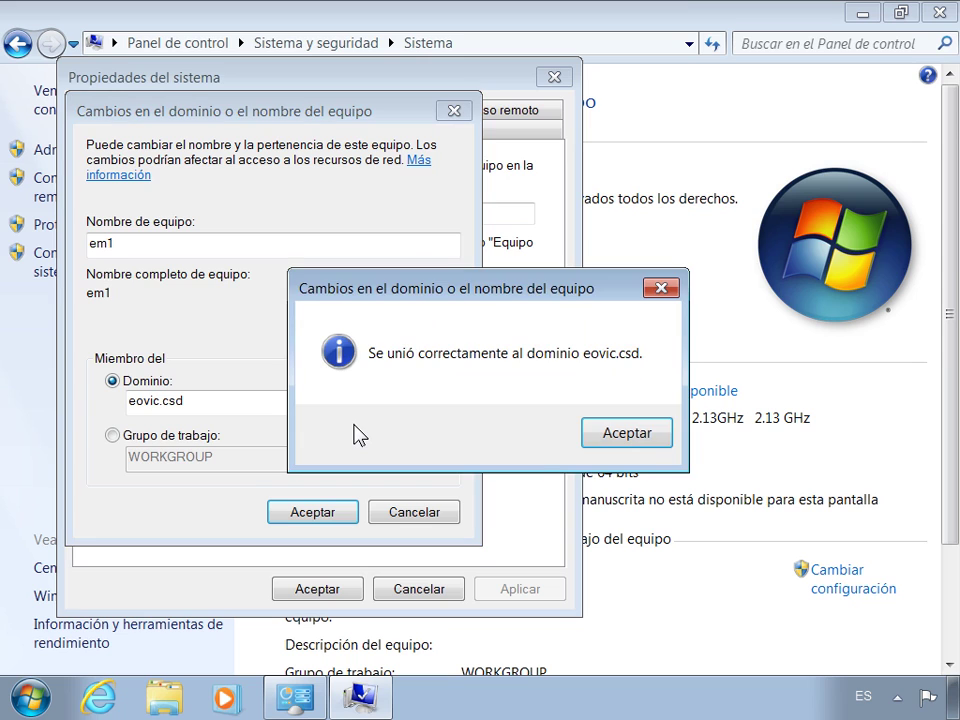
# - Acknowledge the domain join notices, close the system properties and restart em1 immediately to apply the change
pyautogui.click(629, 447)
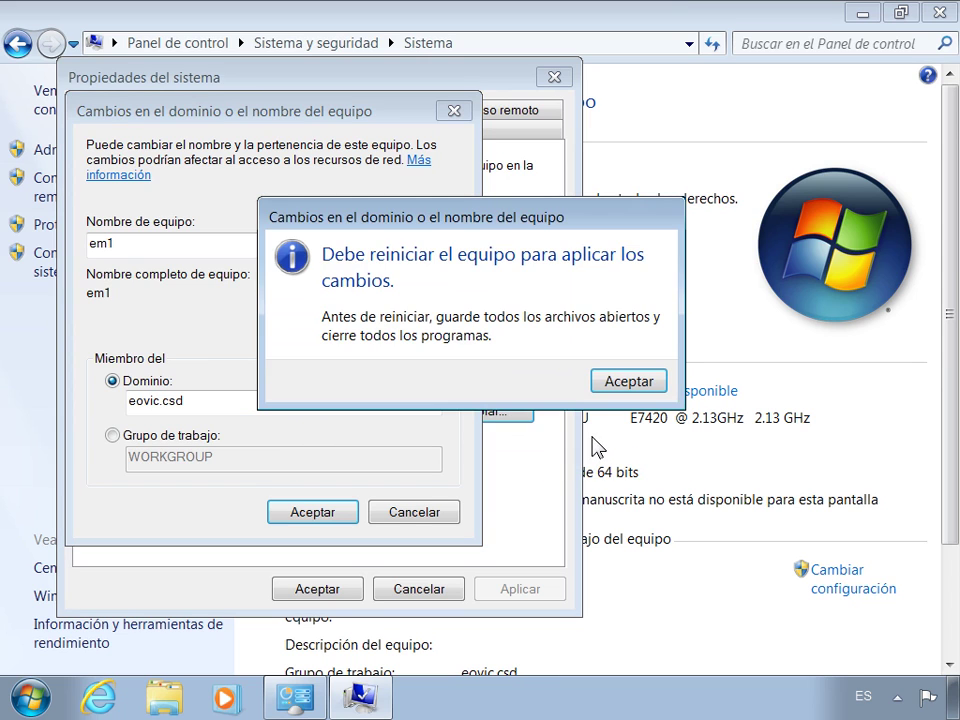
pyautogui.click(629, 383)
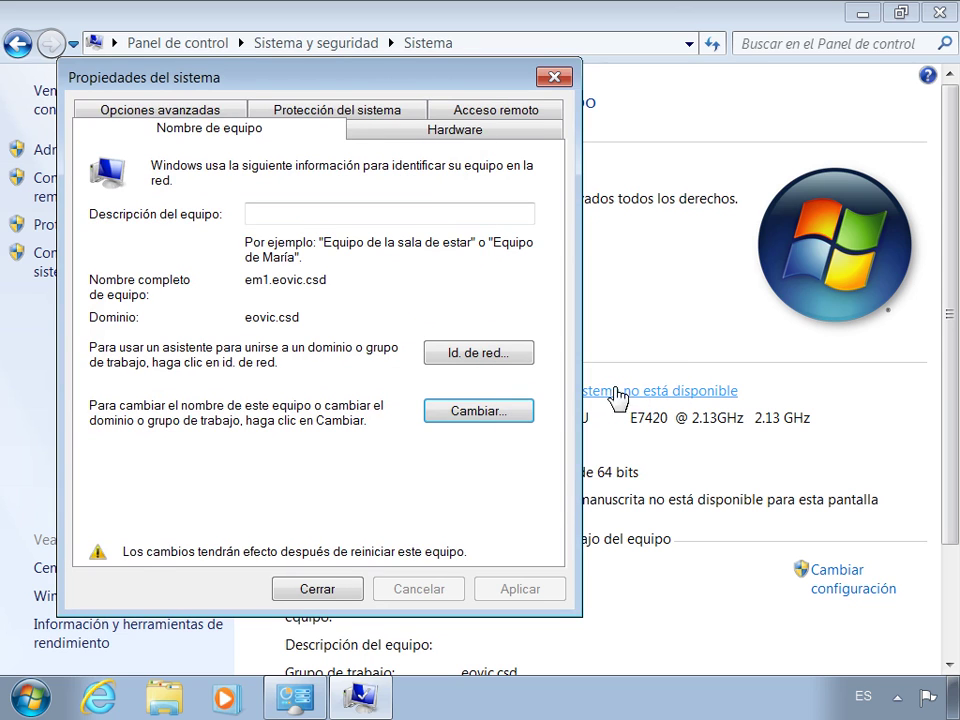
pyautogui.click(333, 589)
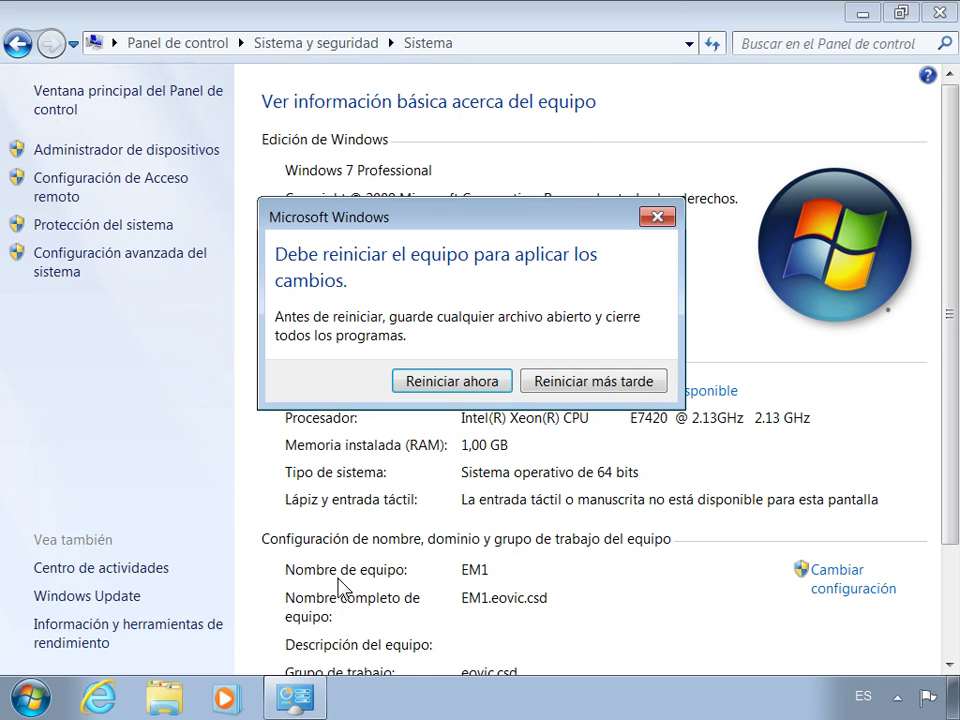
pyautogui.click(496, 392)
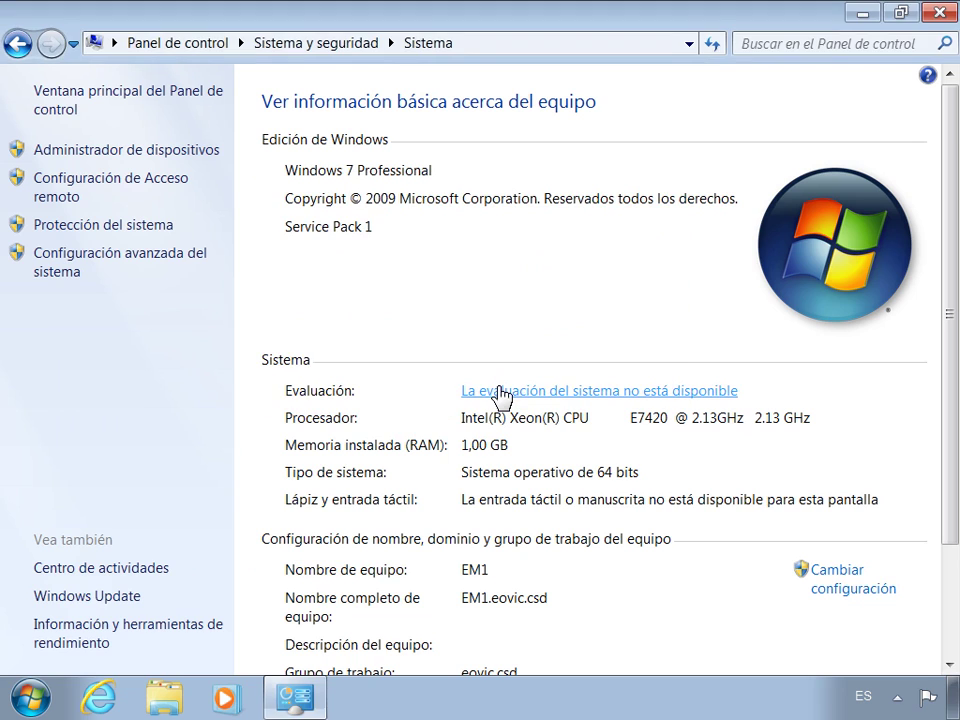